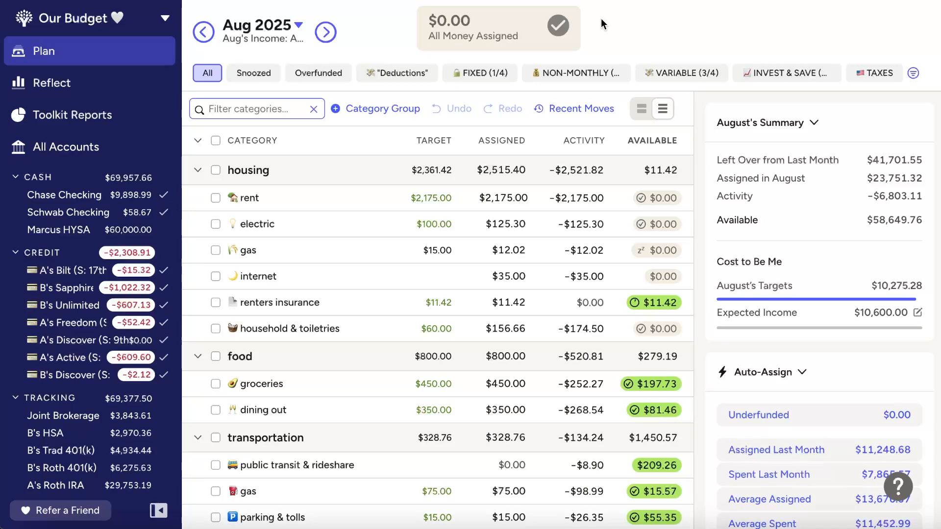
Set the August assigned amount of the next month category in the holding group to 0 and deselect the category.
{"action": "scroll", "coordinate": [557, 275], "scroll_direction": "down", "scroll_amount": 2}
{"action": "scroll", "coordinate": [557, 274], "scroll_direction": "down", "scroll_amount": 15}
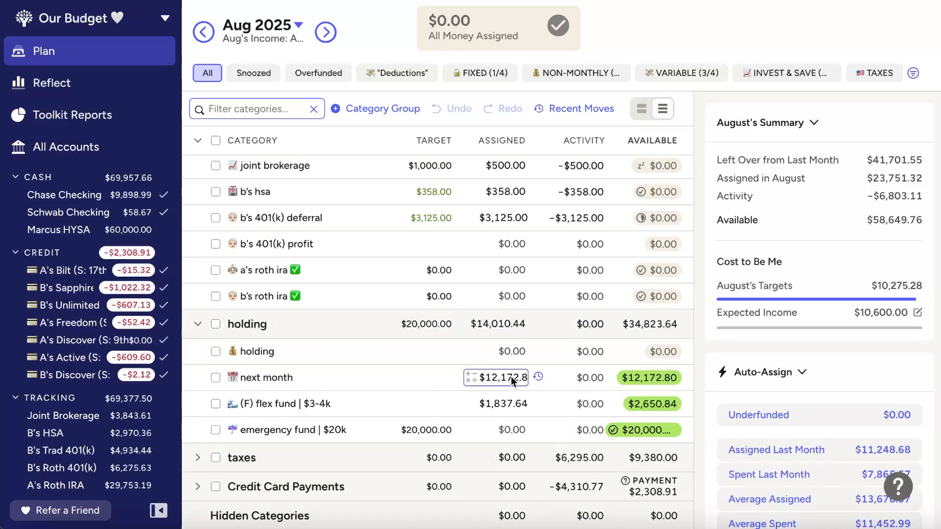
{"action": "left_click", "coordinate": [511, 376]}
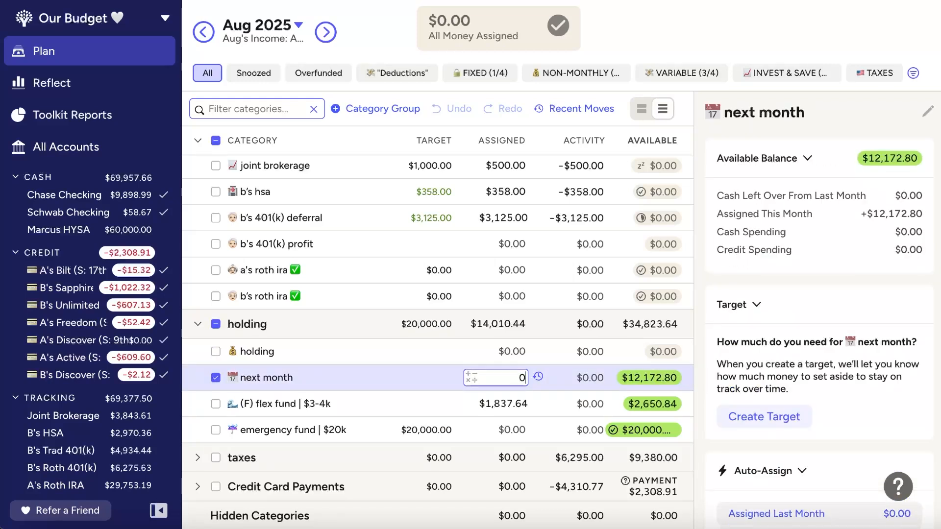
{"action": "key", "text": "Return"}
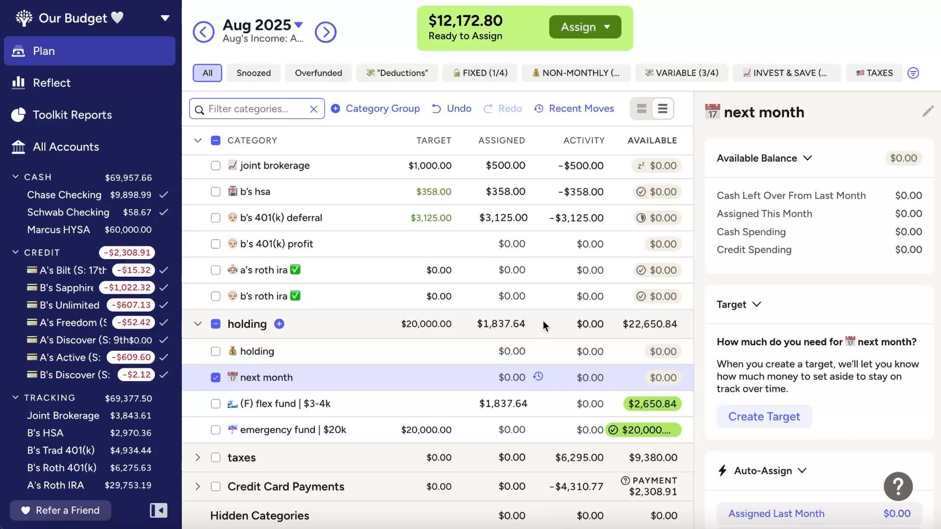
{"action": "left_click", "coordinate": [513, 382]}
{"action": "left_click", "coordinate": [215, 378]}
Open the August income note and go through A's four paycheck entries one by one.
{"action": "scroll", "coordinate": [463, 330], "scroll_direction": "up", "scroll_amount": 15}
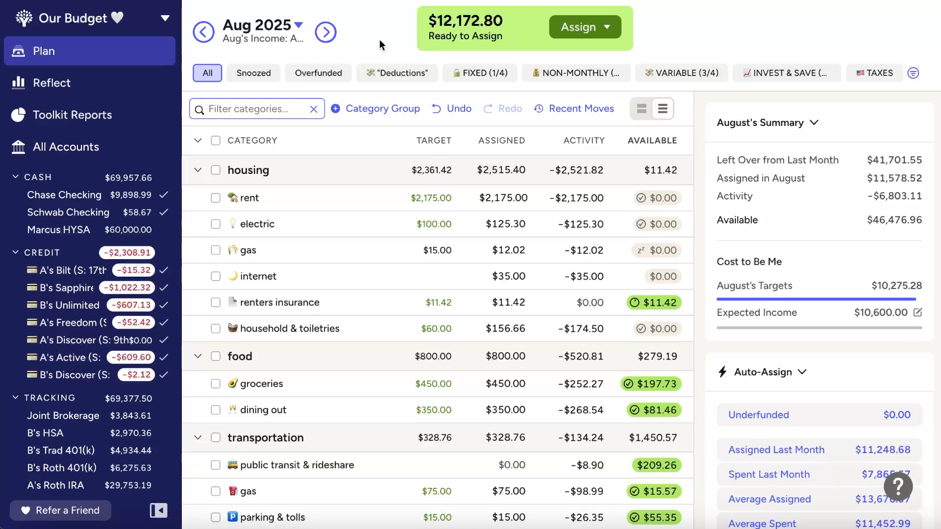
{"action": "left_click", "coordinate": [280, 40]}
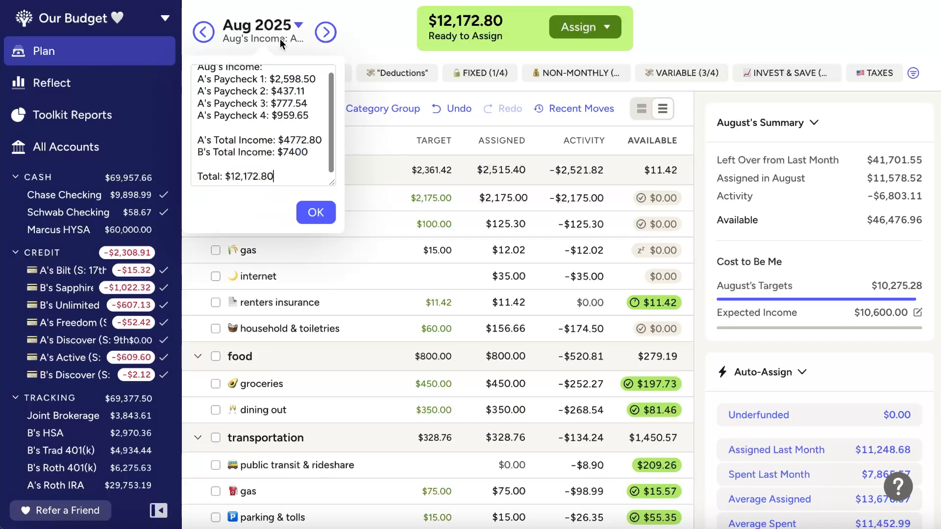
{"action": "scroll", "coordinate": [292, 110], "scroll_direction": "up", "scroll_amount": 1}
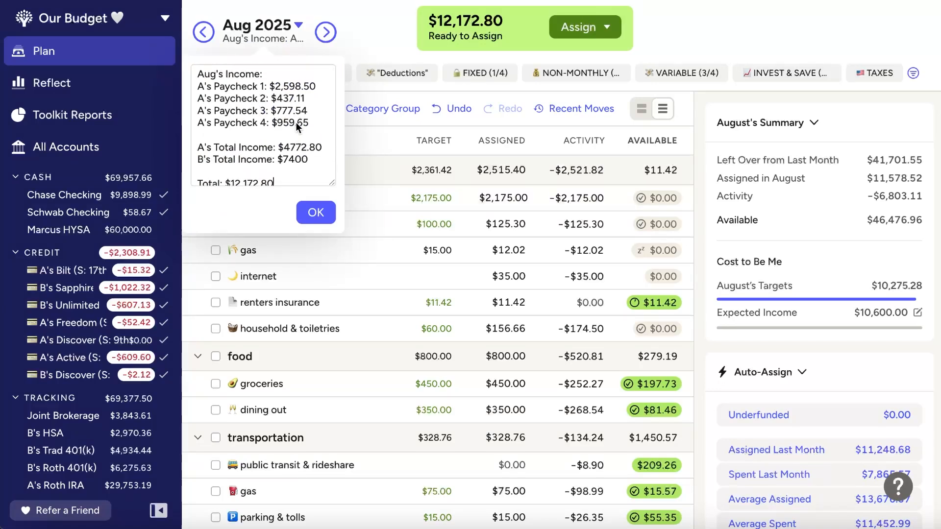
{"action": "left_click_drag", "start_coordinate": [310, 122], "coordinate": [198, 86]}
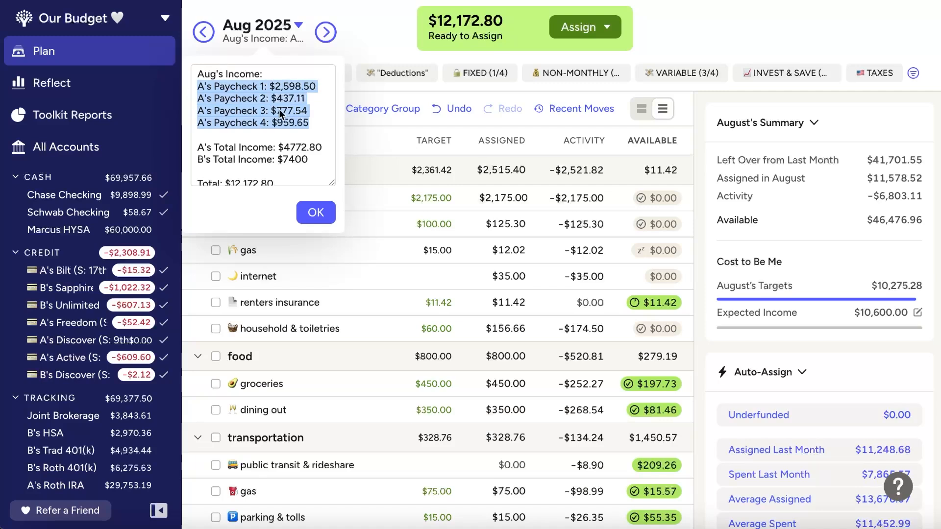
{"action": "left_click", "coordinate": [310, 119]}
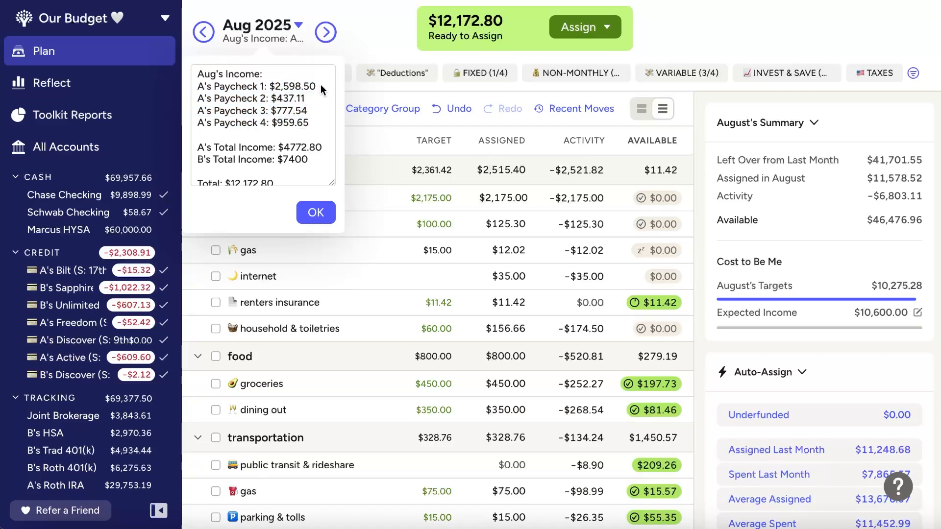
{"action": "left_click_drag", "start_coordinate": [320, 85], "coordinate": [183, 84]}
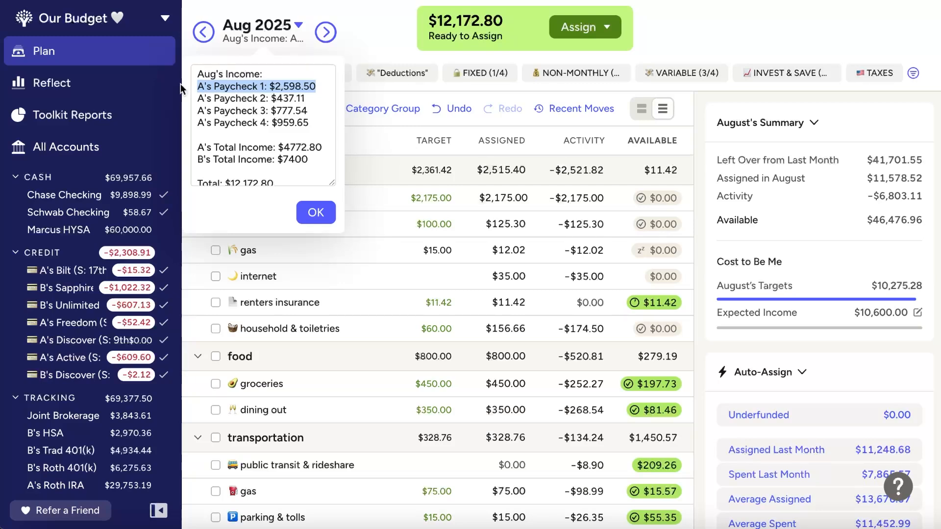
{"action": "left_click", "coordinate": [316, 99]}
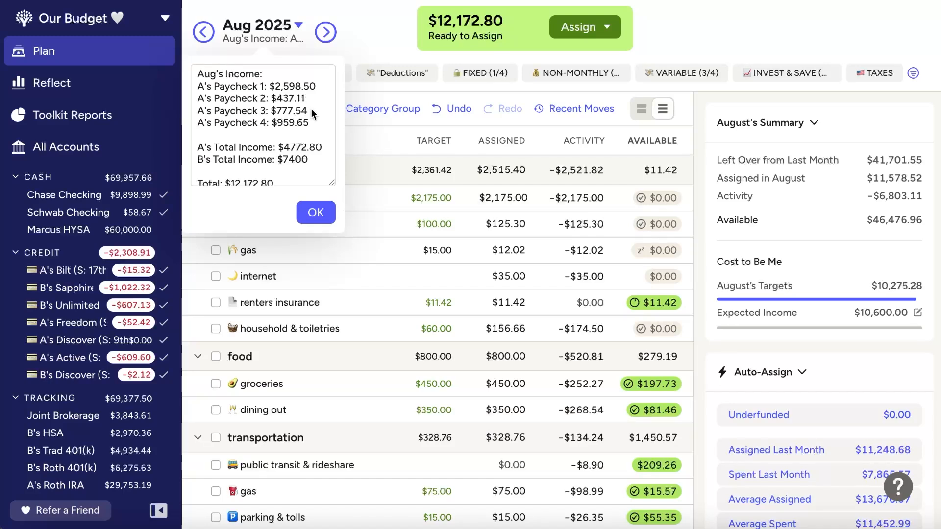
{"action": "left_click", "coordinate": [313, 121]}
{"action": "left_click_drag", "start_coordinate": [306, 98], "coordinate": [195, 98]}
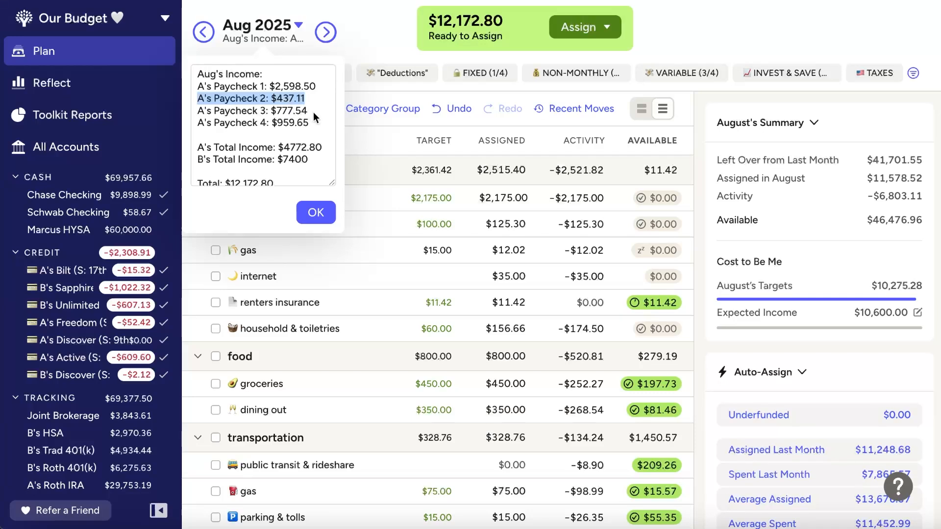
{"action": "left_click_drag", "start_coordinate": [313, 112], "coordinate": [200, 116]}
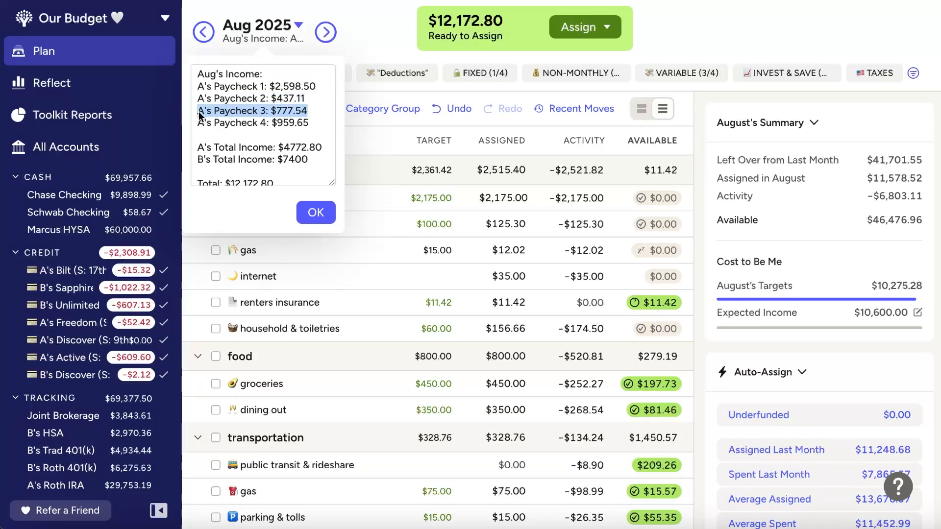
{"action": "left_click_drag", "start_coordinate": [313, 123], "coordinate": [200, 126]}
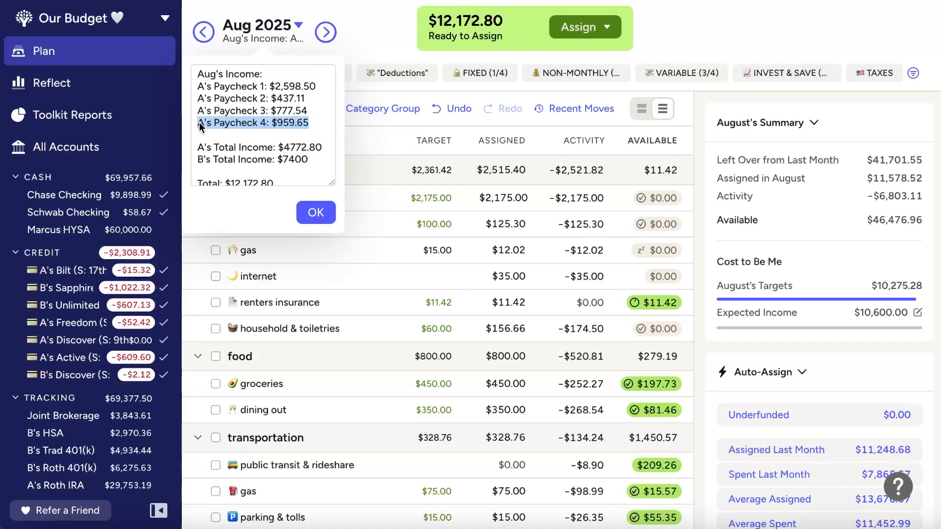
{"action": "left_click_drag", "start_coordinate": [316, 86], "coordinate": [197, 86]}
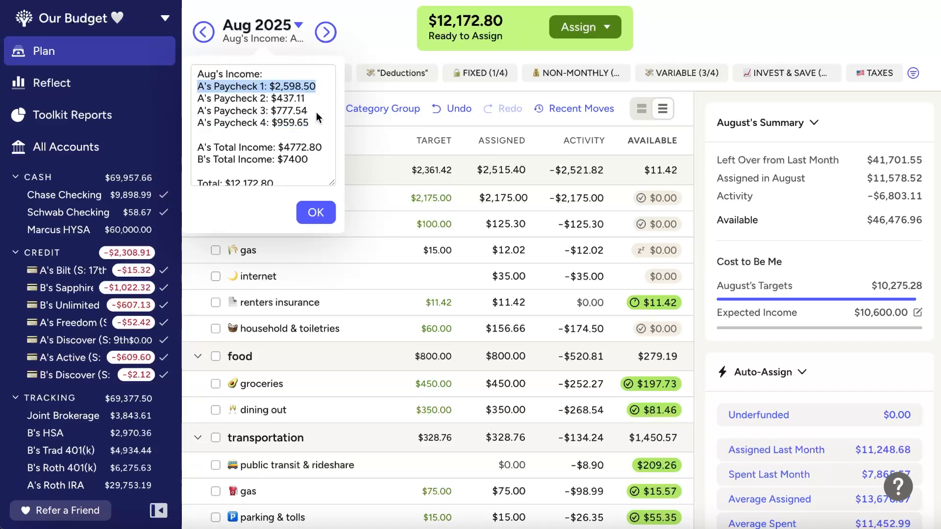
{"action": "left_click_drag", "start_coordinate": [311, 122], "coordinate": [169, 124]}
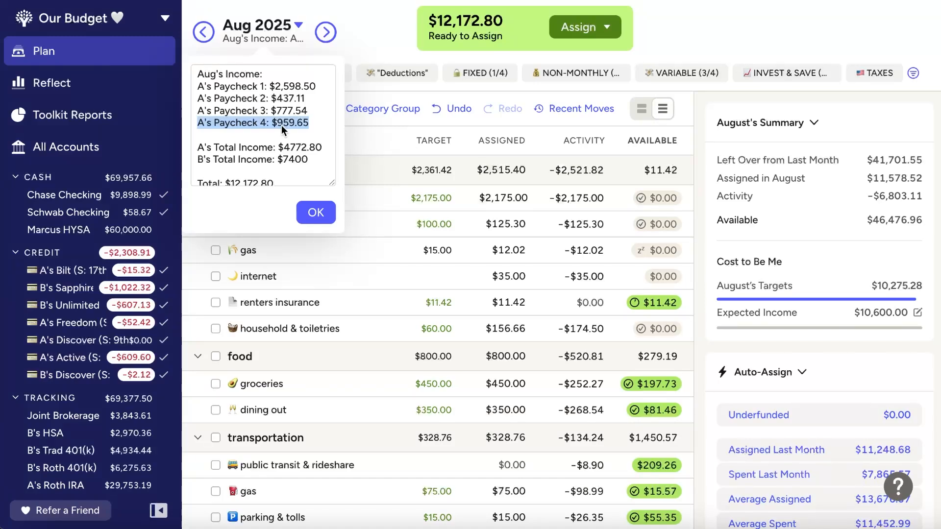
Review A's and B's total income and the combined total in the August note, and close the note.
{"action": "left_click_drag", "start_coordinate": [324, 149], "coordinate": [199, 150]}
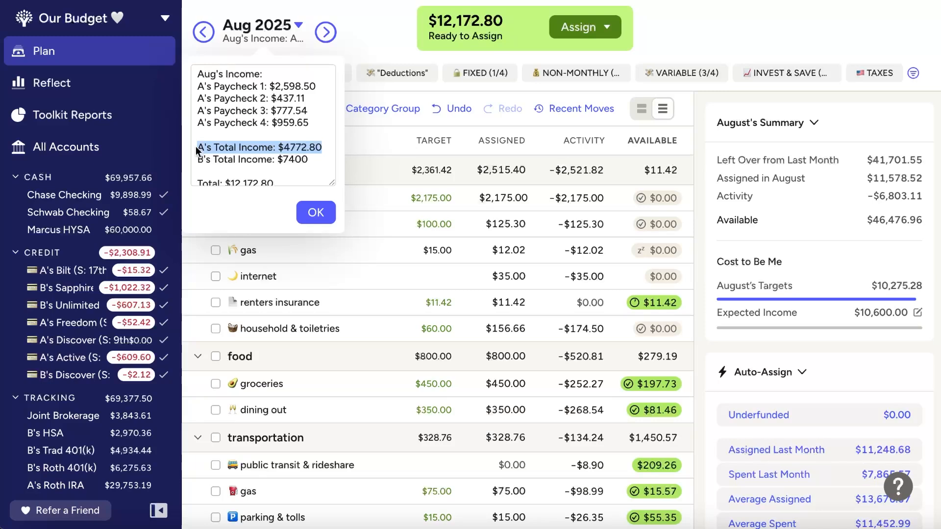
{"action": "left_click_drag", "start_coordinate": [310, 158], "coordinate": [196, 162]}
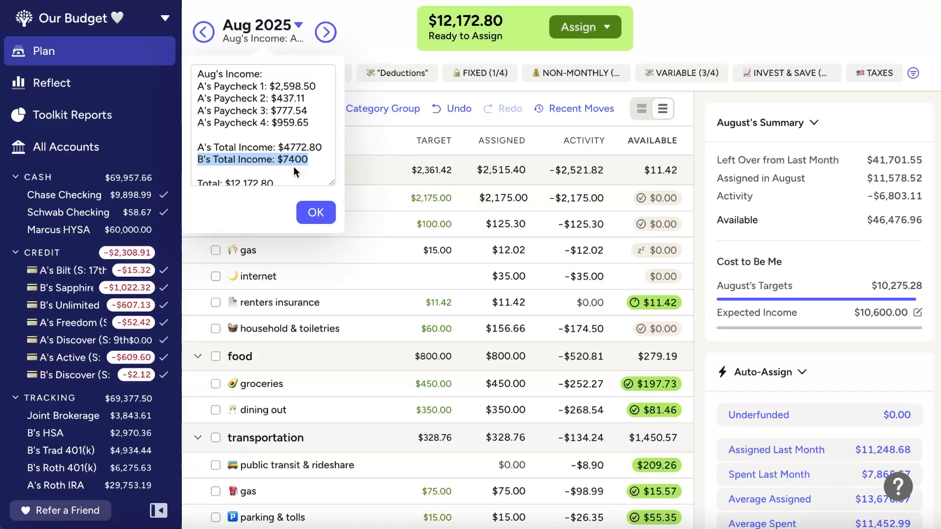
{"action": "scroll", "coordinate": [293, 166], "scroll_direction": "down", "scroll_amount": 1}
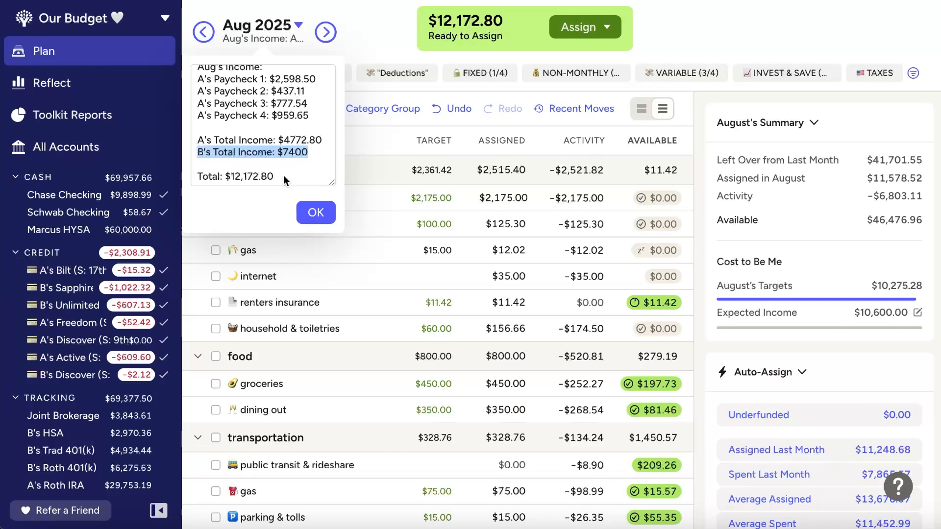
{"action": "left_click", "coordinate": [283, 175]}
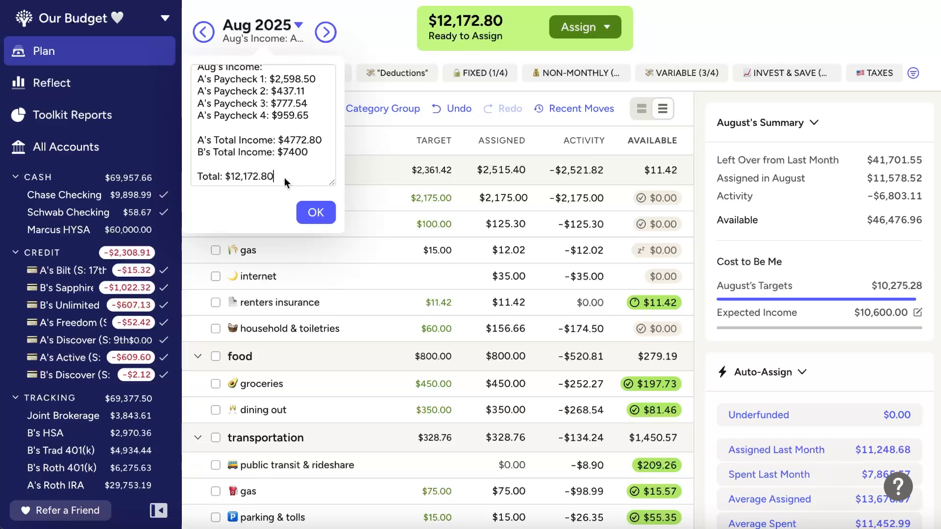
{"action": "left_click", "coordinate": [316, 213]}
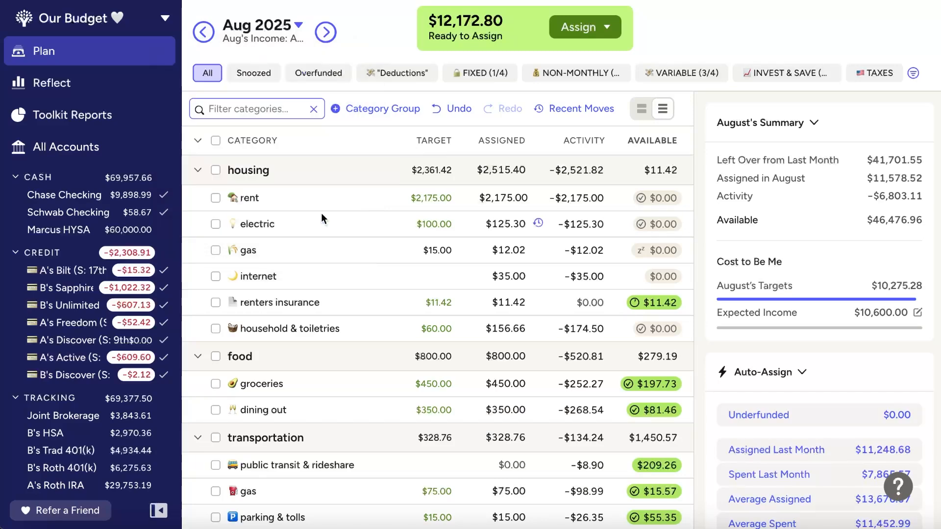
Collapse the sidebar and show the September 2025 plan filtered to the "Deductions" view.
{"action": "left_click", "coordinate": [159, 510]}
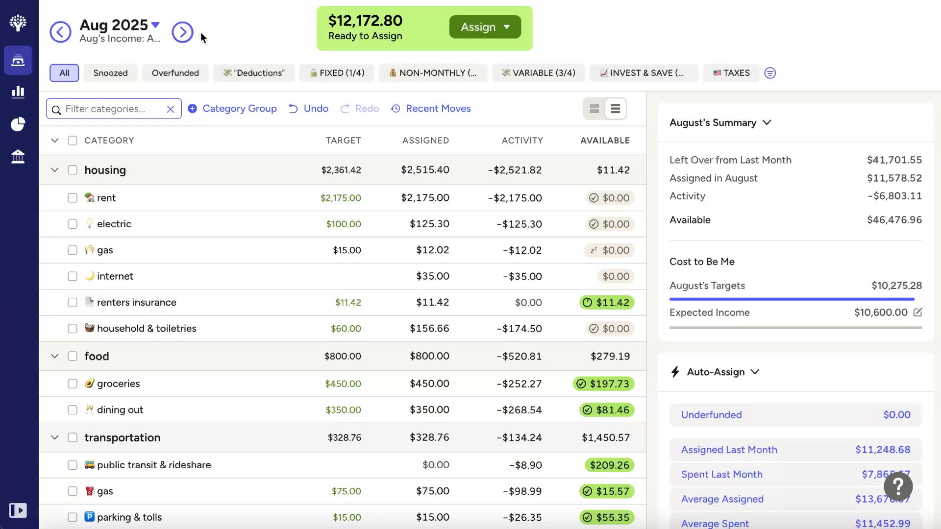
{"action": "left_click", "coordinate": [185, 35]}
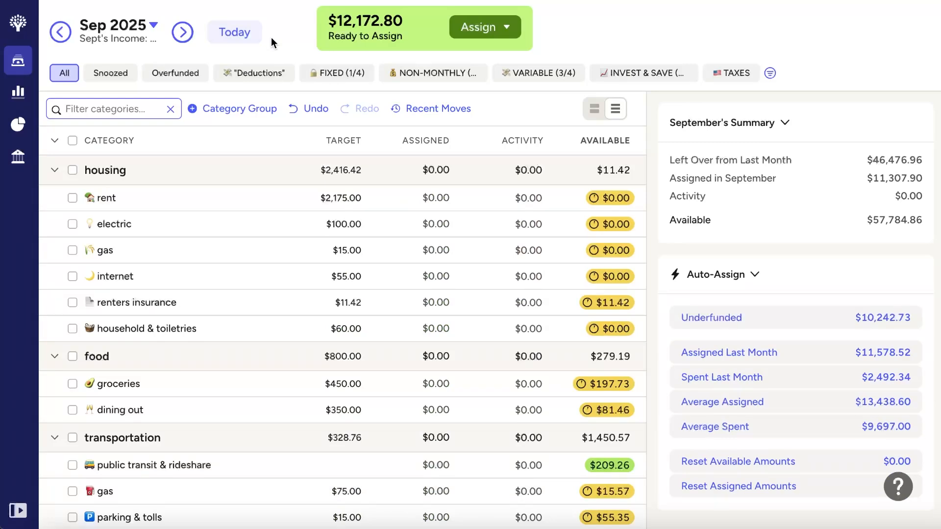
{"action": "left_click", "coordinate": [250, 75]}
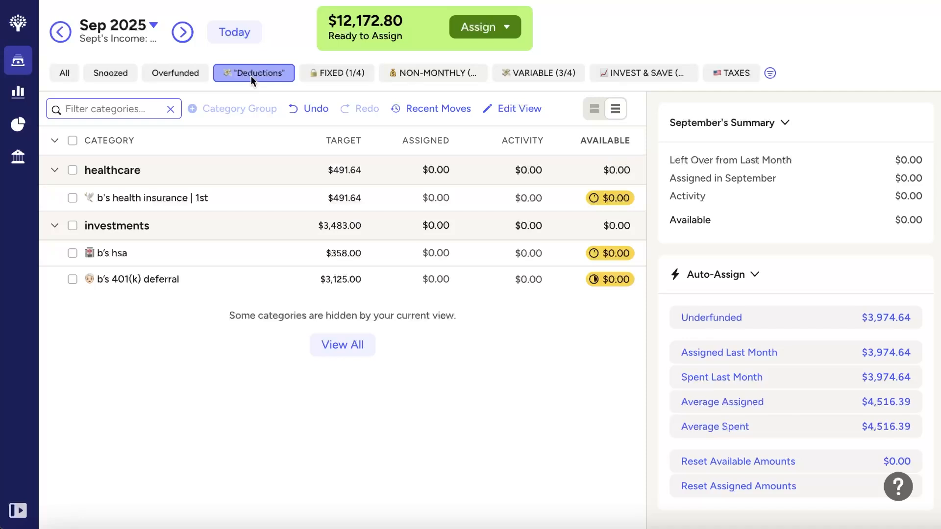
Assign $491.64 to b's health insurance and $358 to b's hsa for September.
{"action": "left_click", "coordinate": [427, 197]}
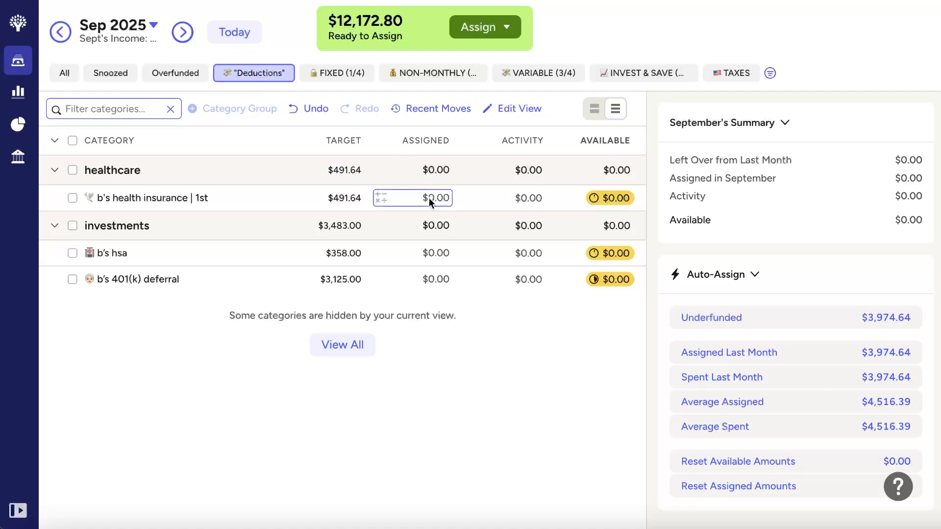
{"action": "left_click", "coordinate": [433, 199]}
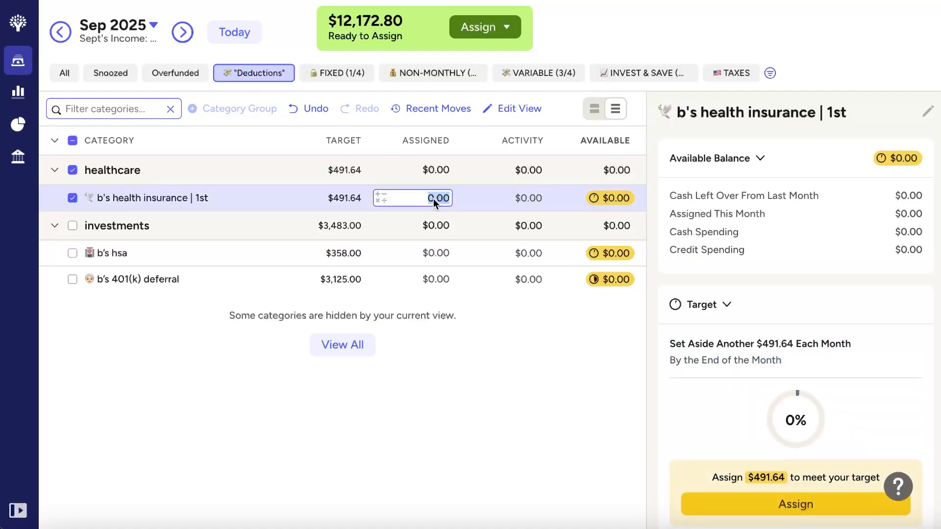
{"action": "type", "text": "491.64"}
{"action": "key", "text": "Return"}
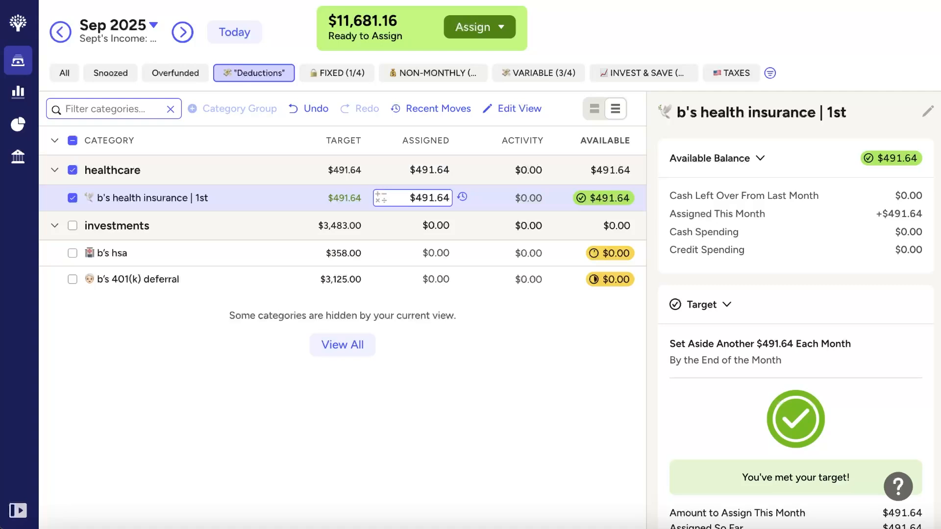
{"action": "left_click", "coordinate": [437, 254]}
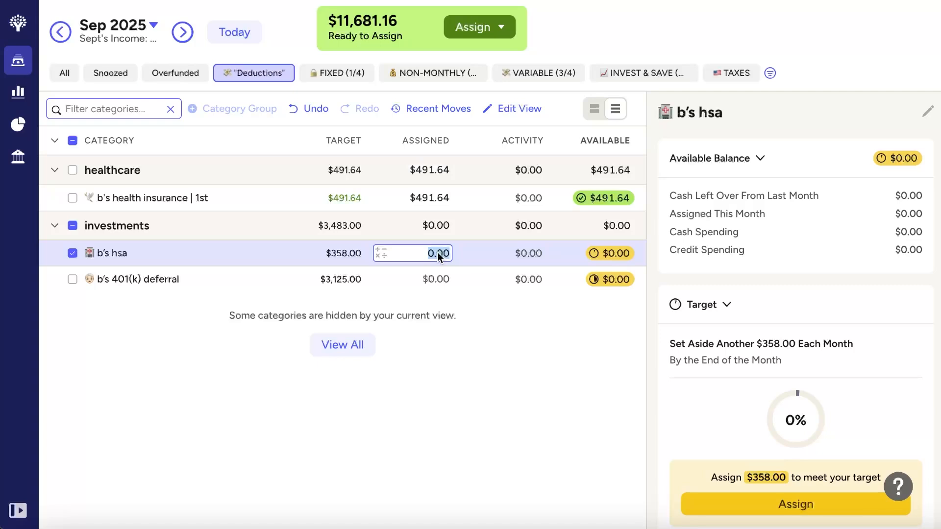
{"action": "type", "text": "358"}
{"action": "key", "text": "Return"}
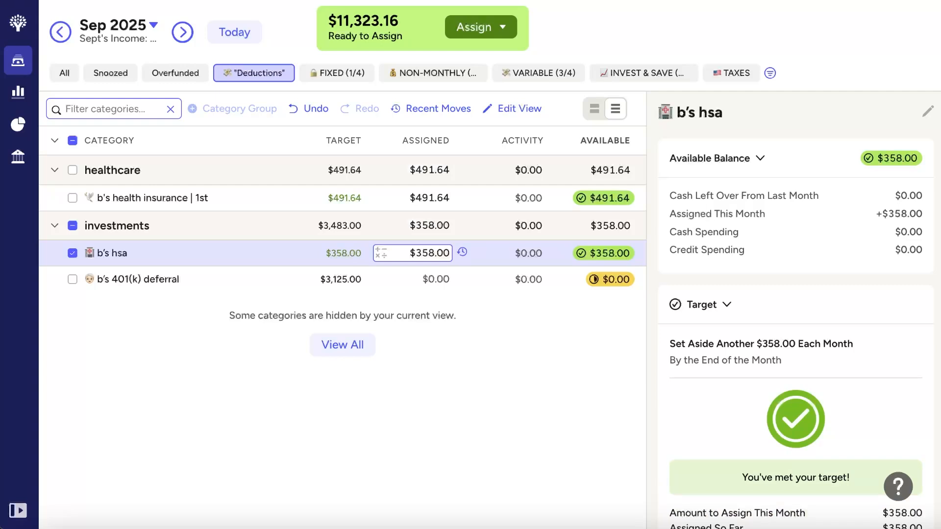
Assign $3,125 to b's 401(k) deferral, check its target's assigned-so-far and to-go amounts, and deselect the category.
{"action": "left_click", "coordinate": [440, 279]}
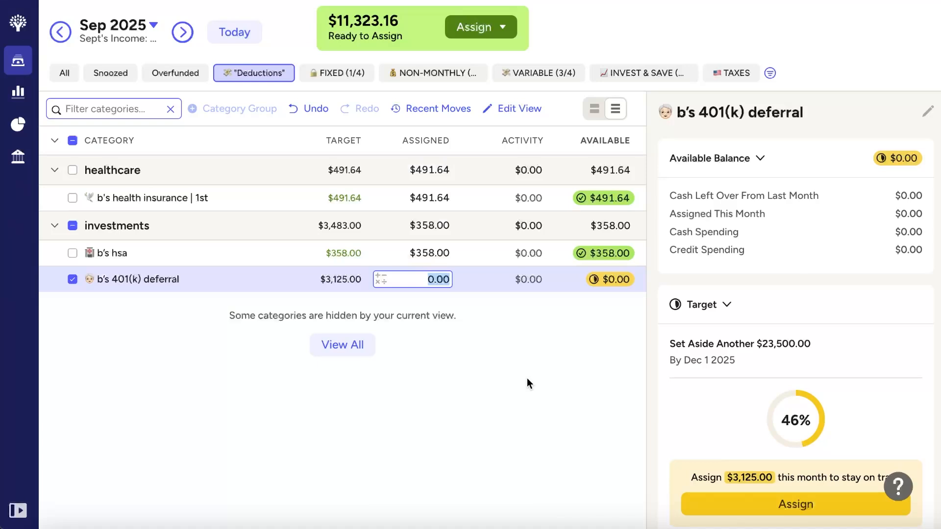
{"action": "type", "text": "3125"}
{"action": "scroll", "coordinate": [836, 389], "scroll_direction": "down", "scroll_amount": 2}
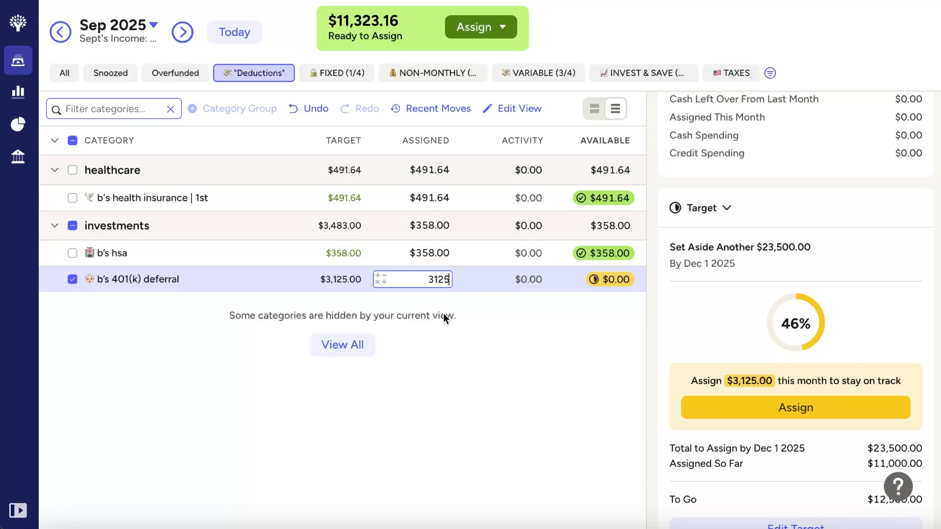
{"action": "key", "text": "Return"}
{"action": "scroll", "coordinate": [842, 401], "scroll_direction": "down", "scroll_amount": 1}
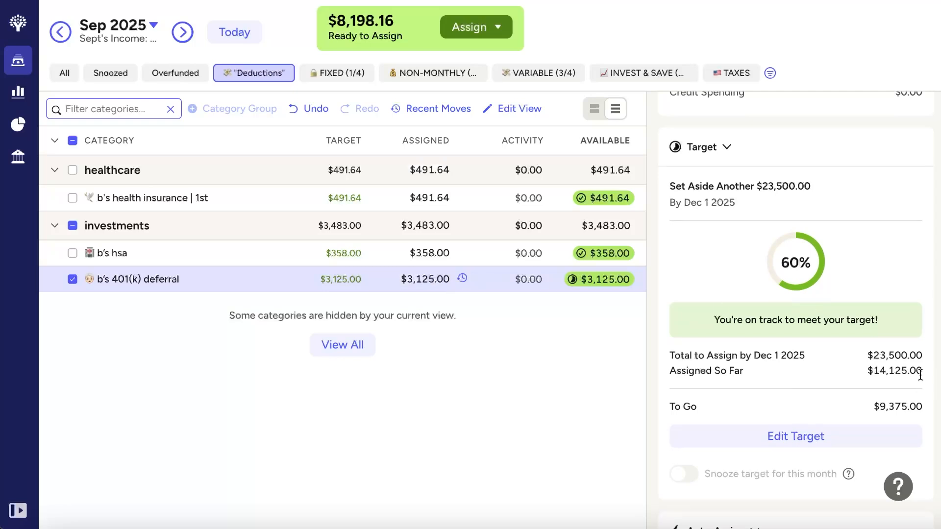
{"action": "left_click_drag", "start_coordinate": [922, 371], "coordinate": [871, 369]}
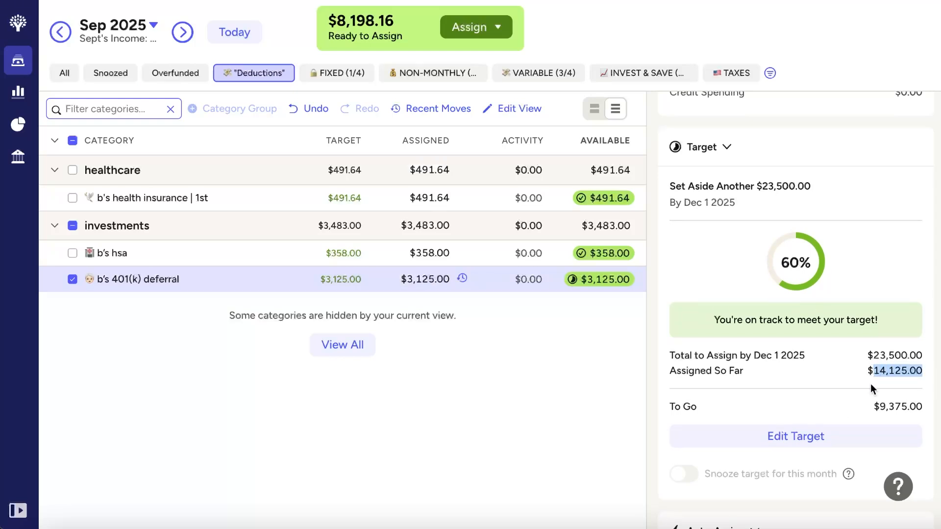
{"action": "left_click_drag", "start_coordinate": [923, 407], "coordinate": [877, 407]}
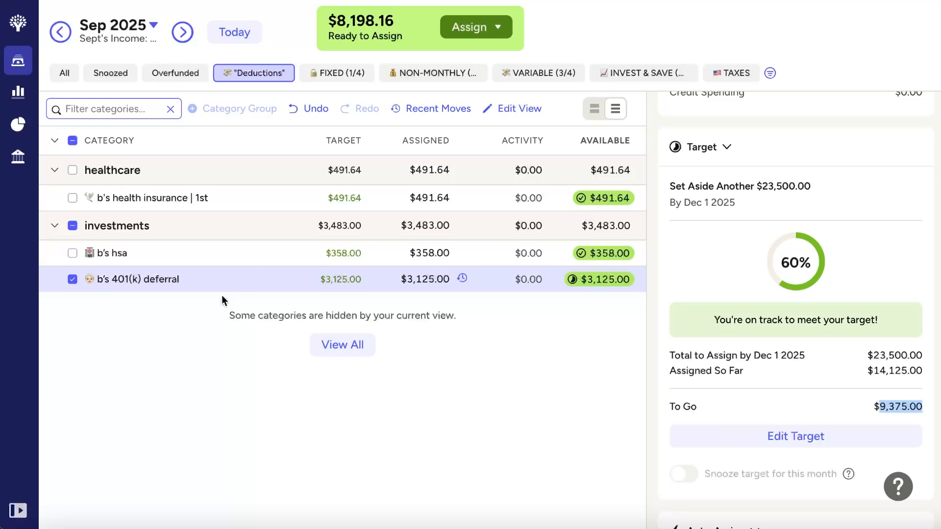
{"action": "left_click", "coordinate": [73, 280]}
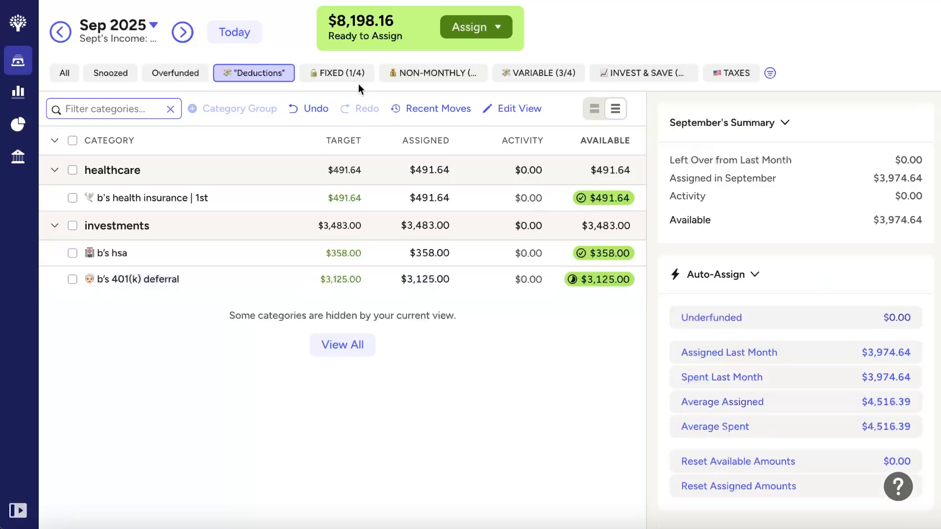
Show the FIXED (1/4) view and assign $2,175 to rent and $100 to electric for September.
{"action": "left_click", "coordinate": [345, 74]}
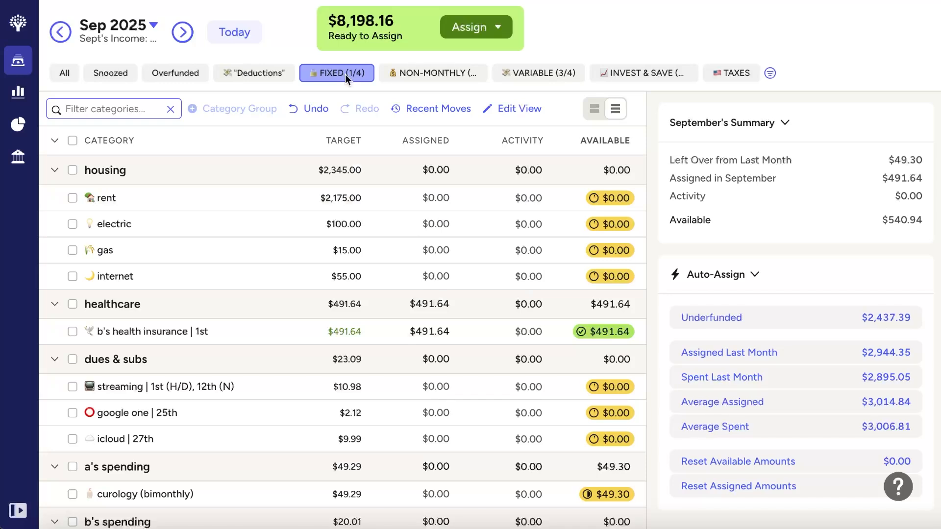
{"action": "left_click", "coordinate": [444, 201]}
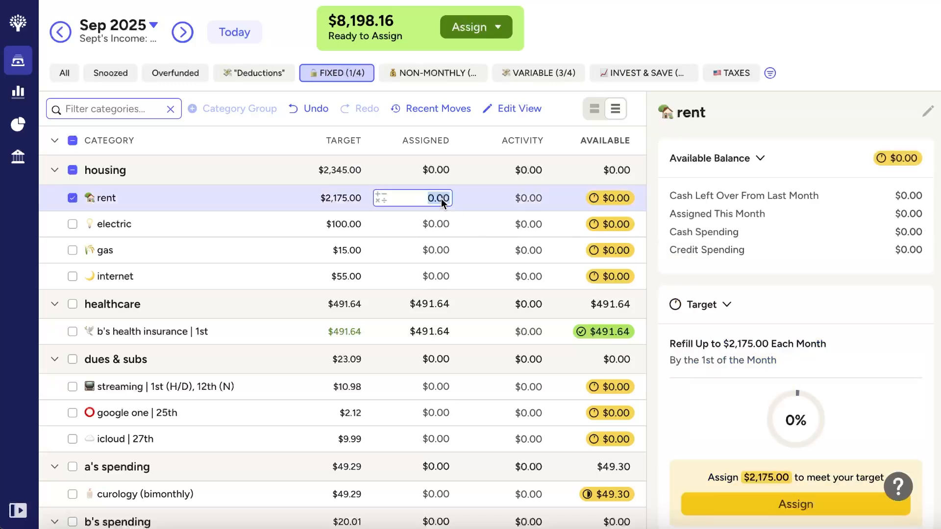
{"action": "type", "text": "2175"}
{"action": "key", "text": "Return"}
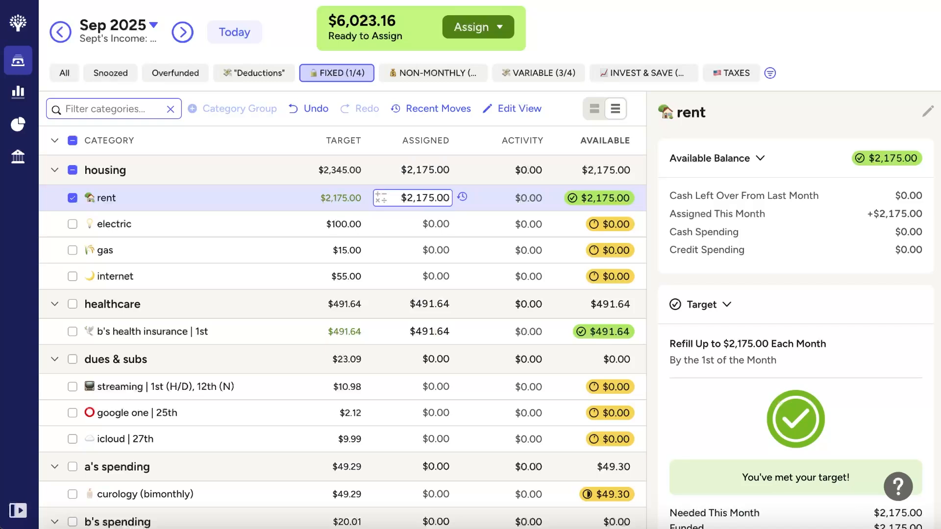
{"action": "left_click", "coordinate": [433, 224]}
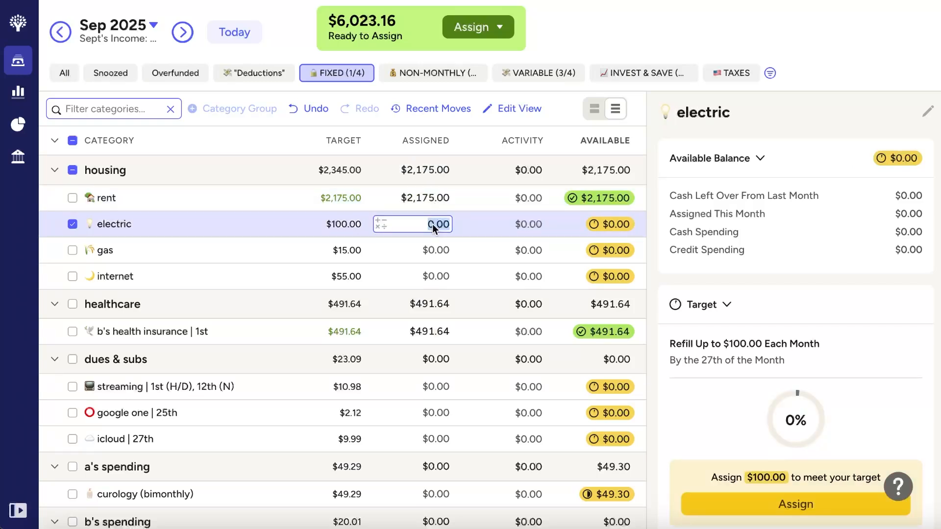
{"action": "type", "text": "100"}
{"action": "key", "text": "Return"}
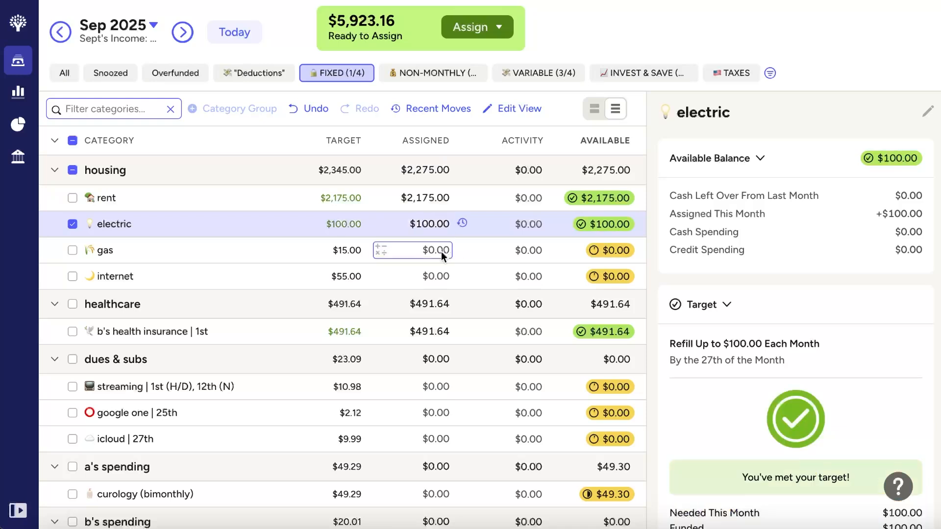
Assign $15 to gas and $55 to internet in the housing group, leaving no category selected.
{"action": "left_click", "coordinate": [439, 251]}
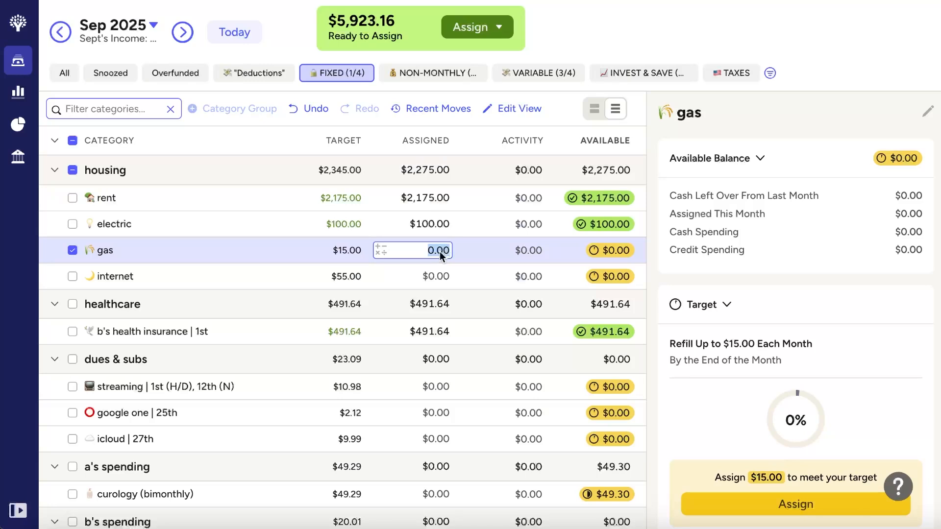
{"action": "type", "text": "15"}
{"action": "key", "text": "Return"}
{"action": "left_click", "coordinate": [442, 277]}
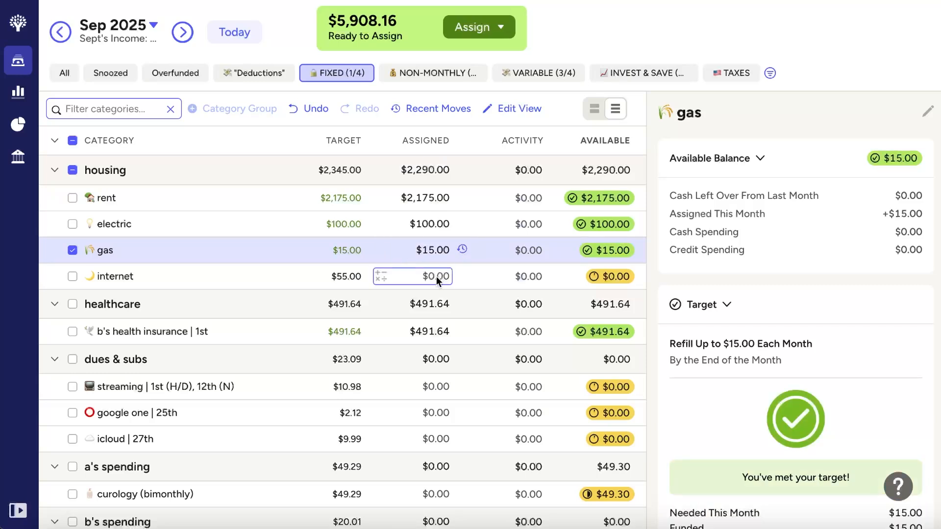
{"action": "left_click", "coordinate": [433, 279]}
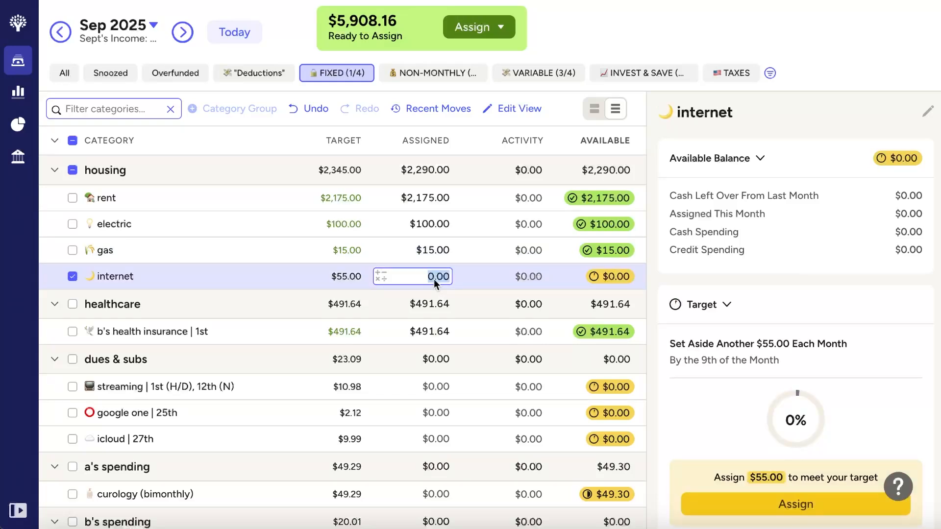
{"action": "type", "text": "55"}
{"action": "key", "text": "Return"}
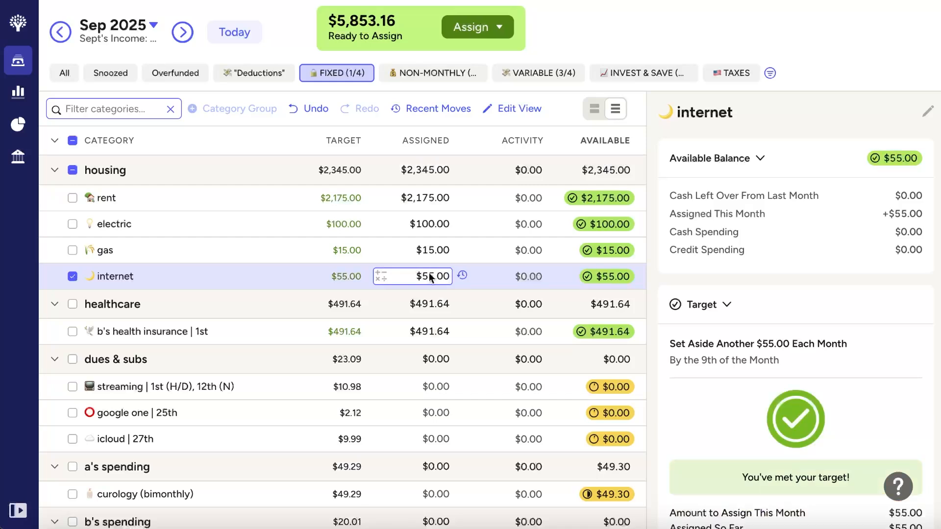
{"action": "left_click", "coordinate": [280, 276]}
Assign the sum of 10.98 and 12.99 to the streaming category under dues & subs.
{"action": "scroll", "coordinate": [280, 274], "scroll_direction": "down", "scroll_amount": 1}
{"action": "scroll", "coordinate": [280, 274], "scroll_direction": "down", "scroll_amount": 2}
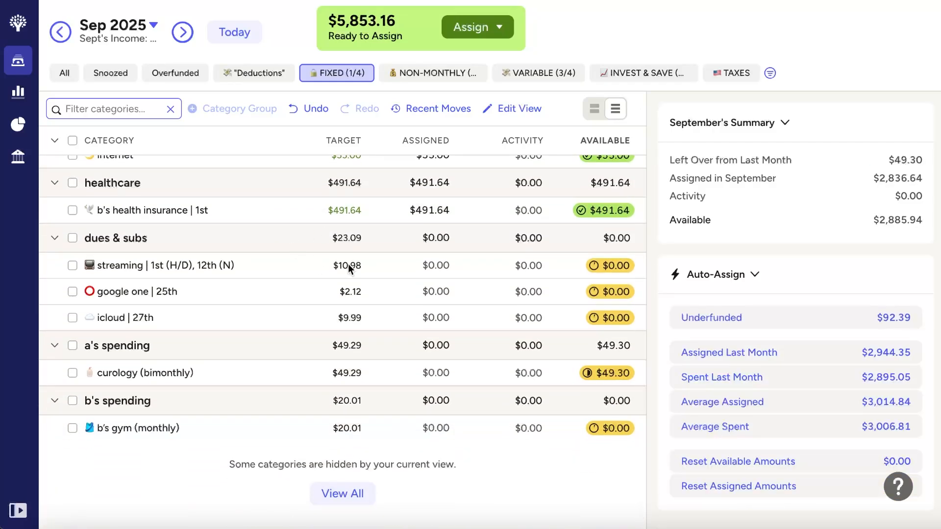
{"action": "left_click", "coordinate": [427, 265]}
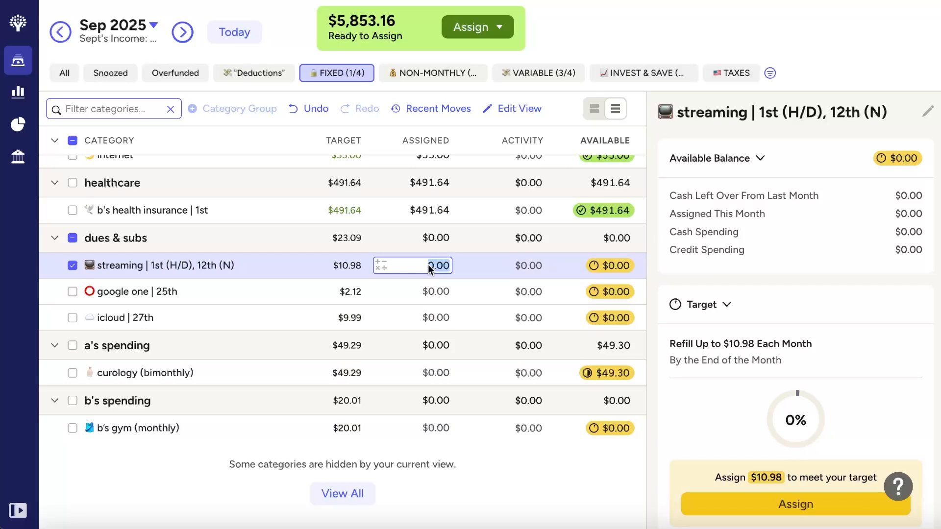
{"action": "type", "text": "10.98"}
{"action": "key", "text": "ctrl+a"}
{"action": "type", "text": "=10.987"}
{"action": "key", "text": "BackSpace"}
{"action": "type", "text": "+12.99"}
{"action": "key", "text": "Return"}
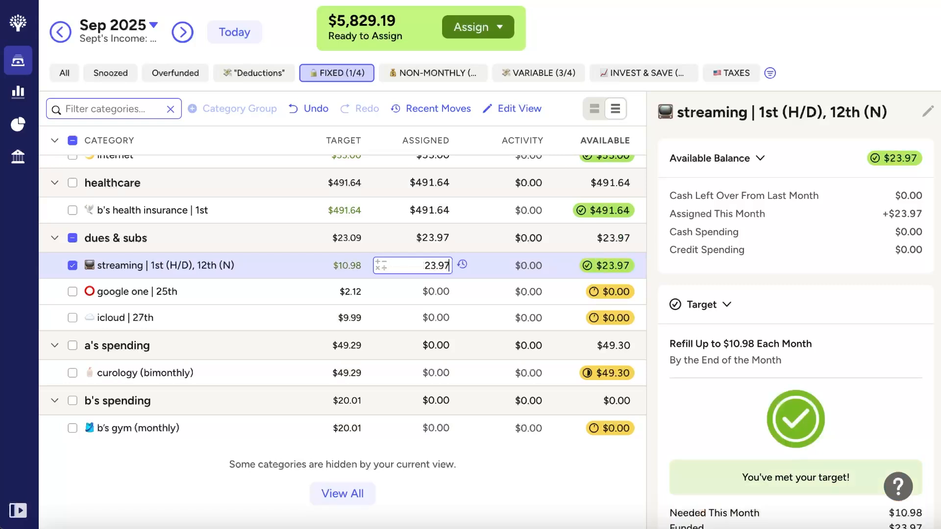
Review the streaming category's target, auto-assign amounts and subscription notes.
{"action": "left_click", "coordinate": [72, 265]}
{"action": "left_click", "coordinate": [73, 265]}
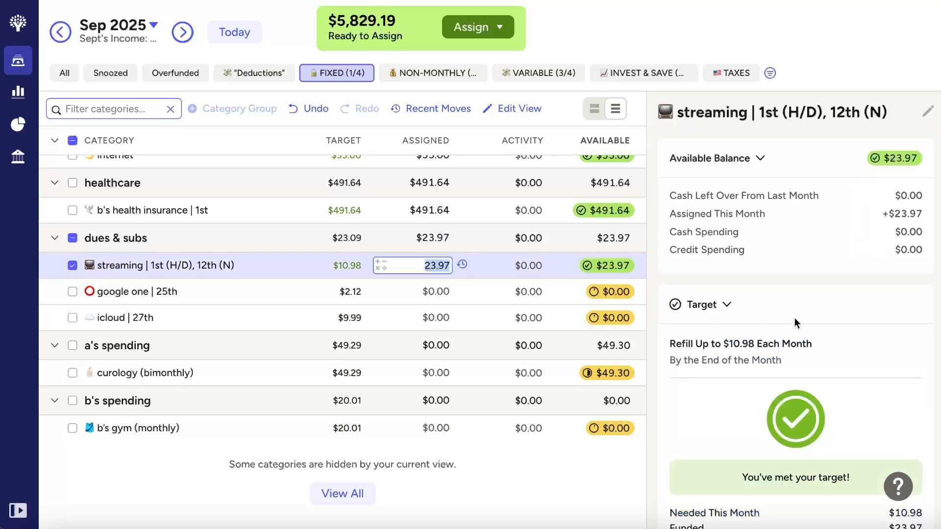
{"action": "scroll", "coordinate": [795, 318], "scroll_direction": "down", "scroll_amount": 4}
{"action": "scroll", "coordinate": [795, 317], "scroll_direction": "down", "scroll_amount": 7}
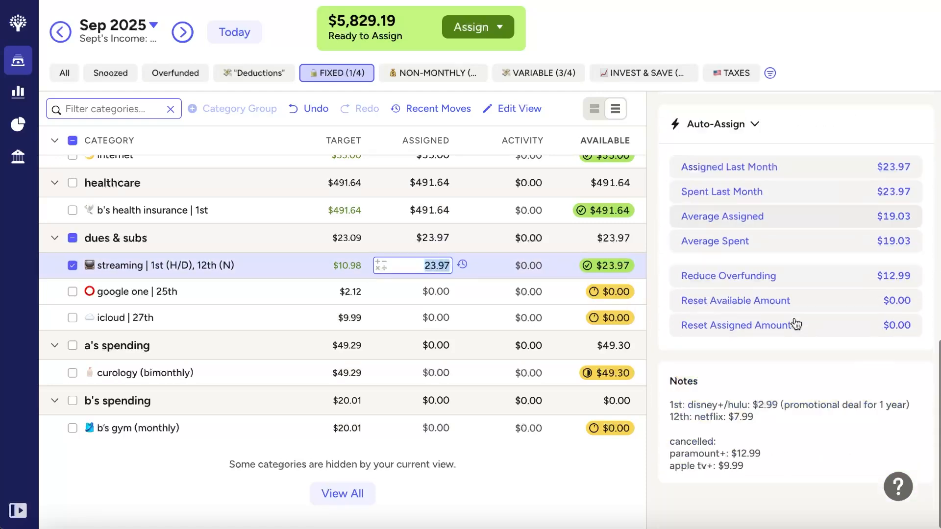
{"action": "scroll", "coordinate": [759, 419], "scroll_direction": "up", "scroll_amount": 10}
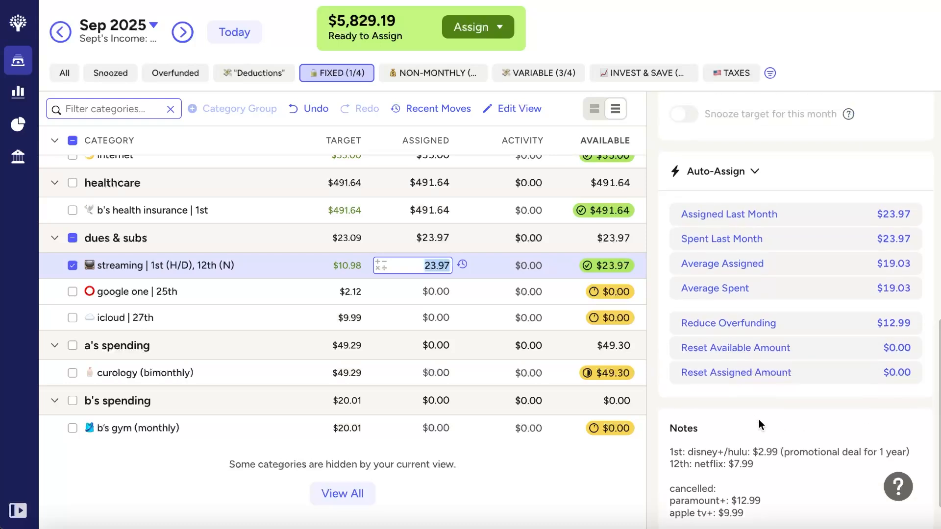
{"action": "scroll", "coordinate": [758, 419], "scroll_direction": "down", "scroll_amount": 1}
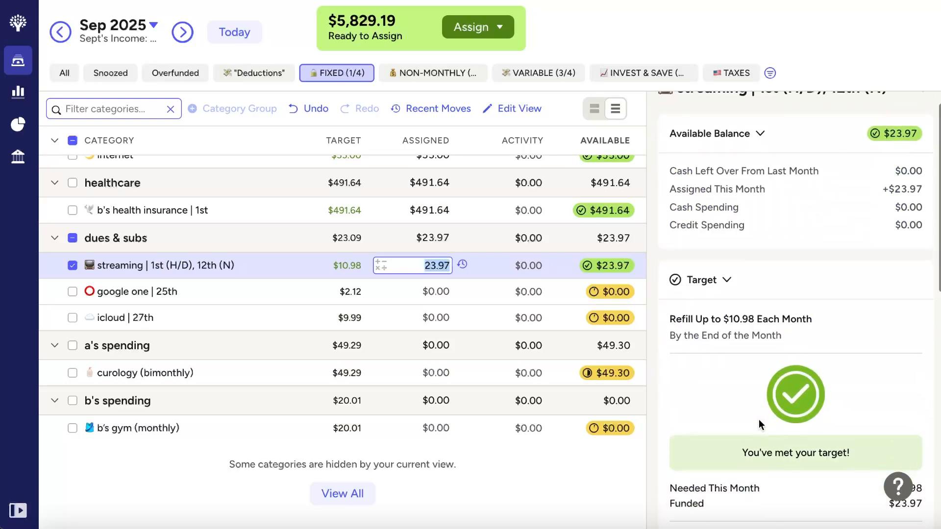
Rename the streaming category as "streaming | 1st (H/D), 12th (N), 27th (A)" and deselect it.
{"action": "left_click", "coordinate": [125, 267]}
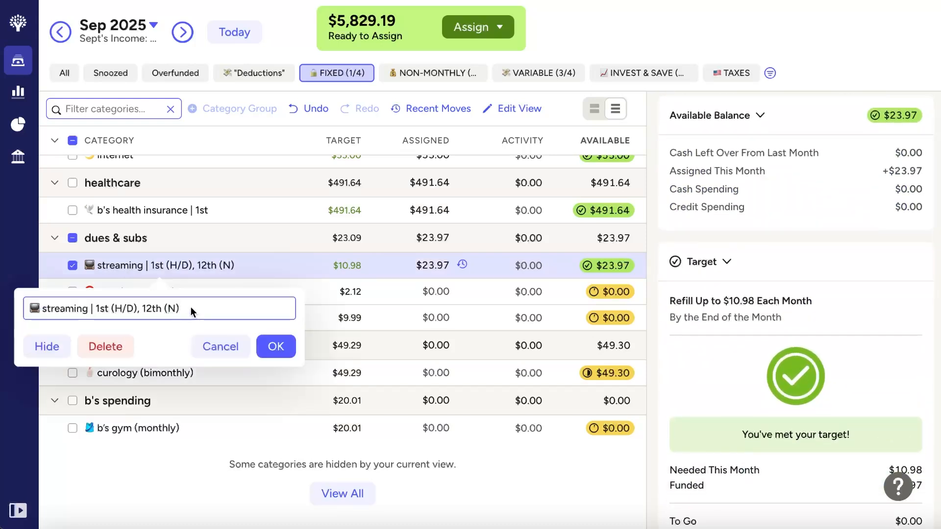
{"action": "type", "text": ", 27th (A)"}
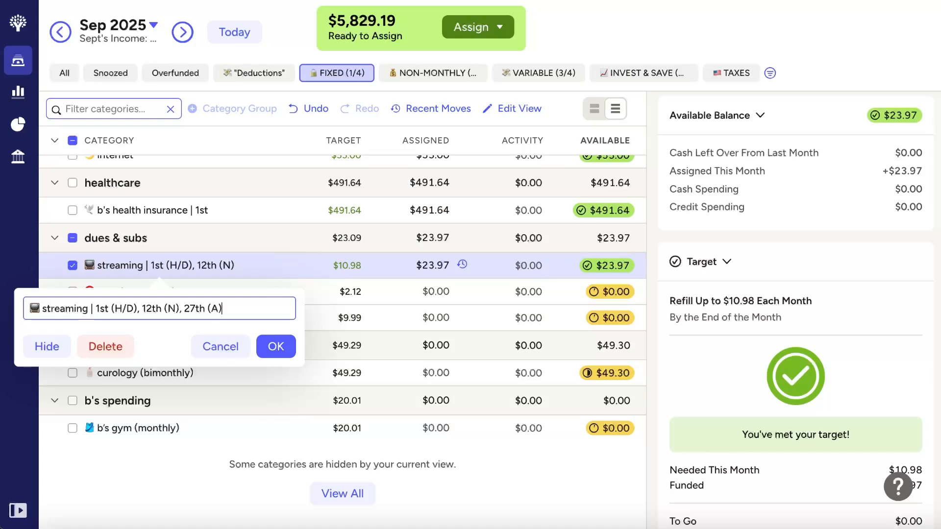
{"action": "left_click", "coordinate": [277, 346]}
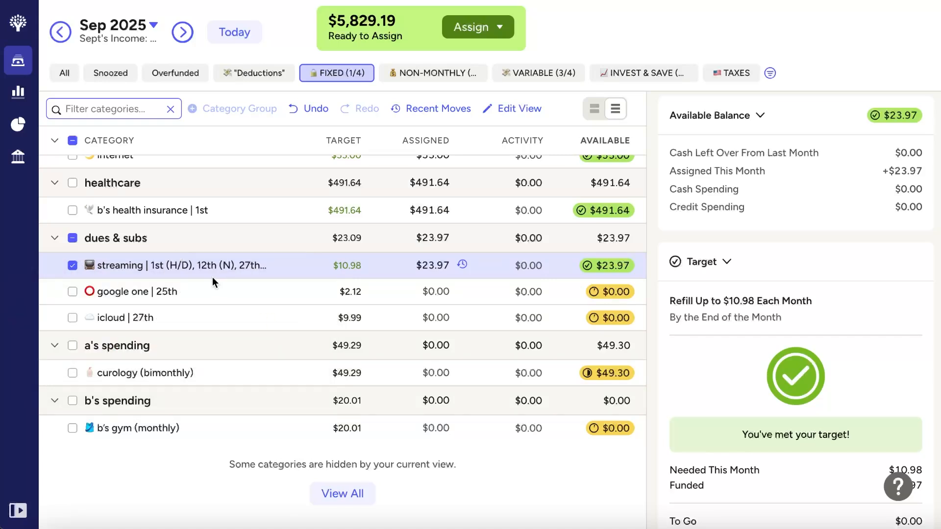
{"action": "left_click", "coordinate": [73, 266]}
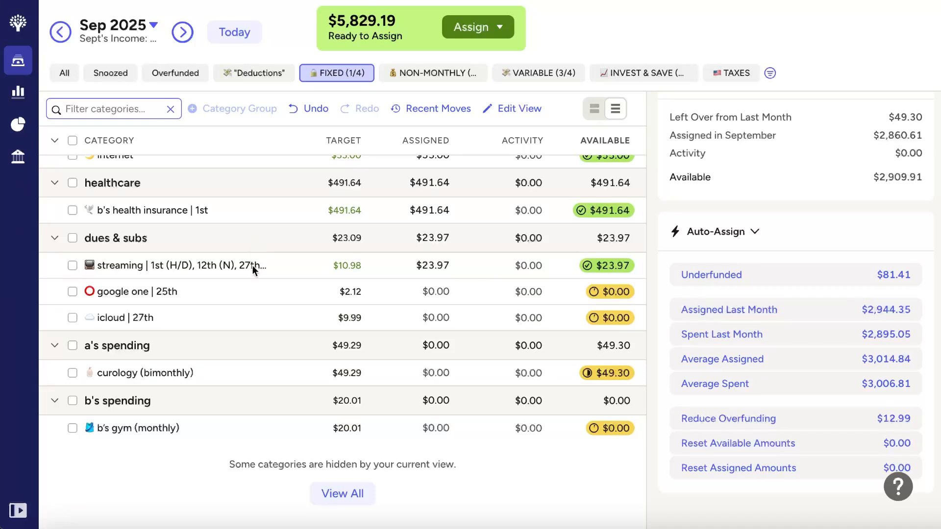
Assign $2.12 to google one and $9.99 to icloud under dues & subs.
{"action": "mouse_move", "coordinate": [252, 265]}
{"action": "left_click", "coordinate": [430, 290]}
{"action": "type", "text": "2.12"}
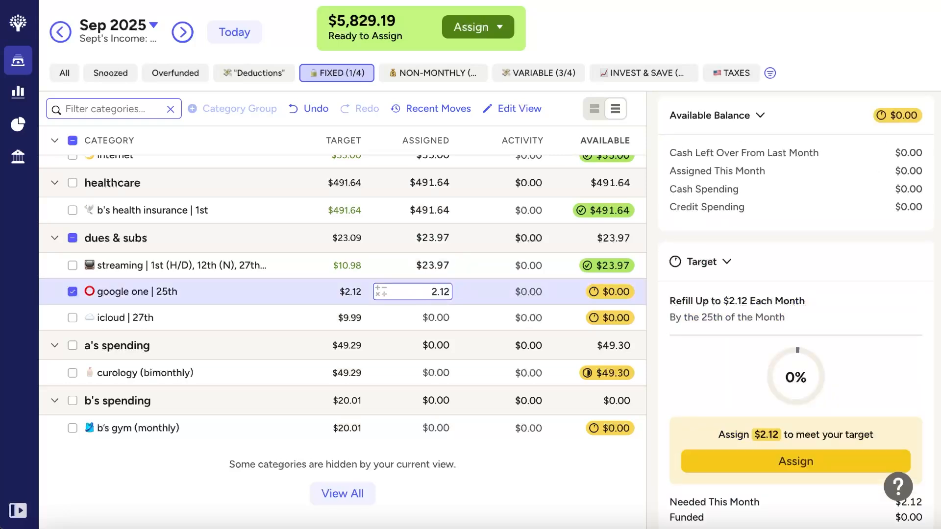
{"action": "key", "text": "Return"}
{"action": "key", "text": "Tab"}
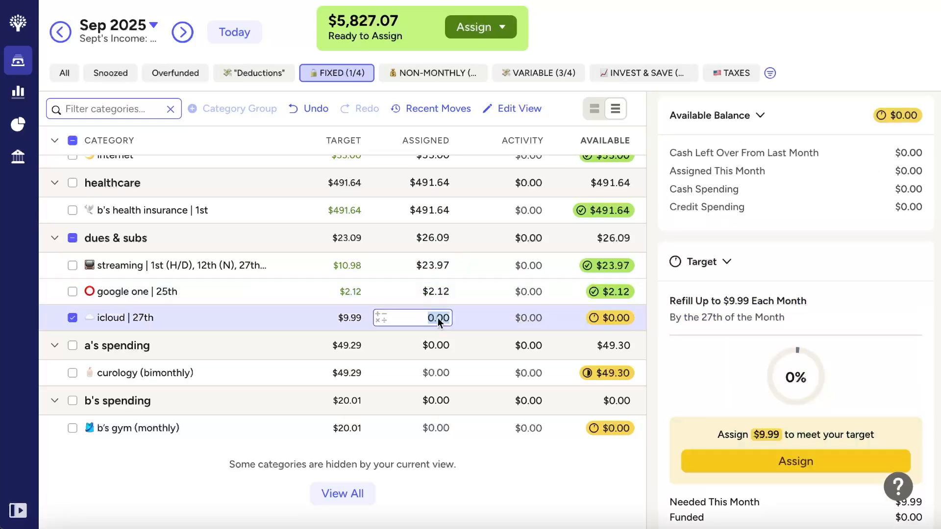
{"action": "type", "text": "9.99"}
{"action": "key", "text": "Return"}
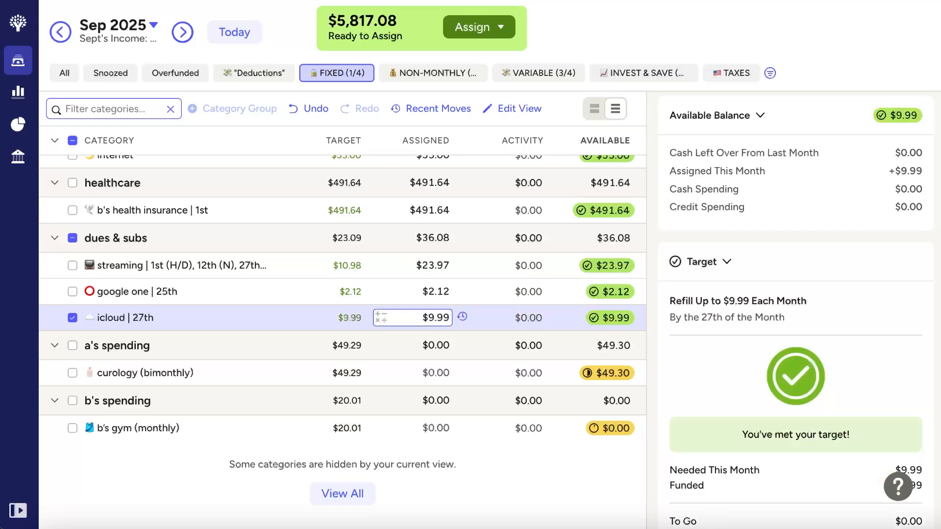
Assign $49.29 to curology and $20.01 to b's gym, leaving no category selected.
{"action": "left_click", "coordinate": [436, 372]}
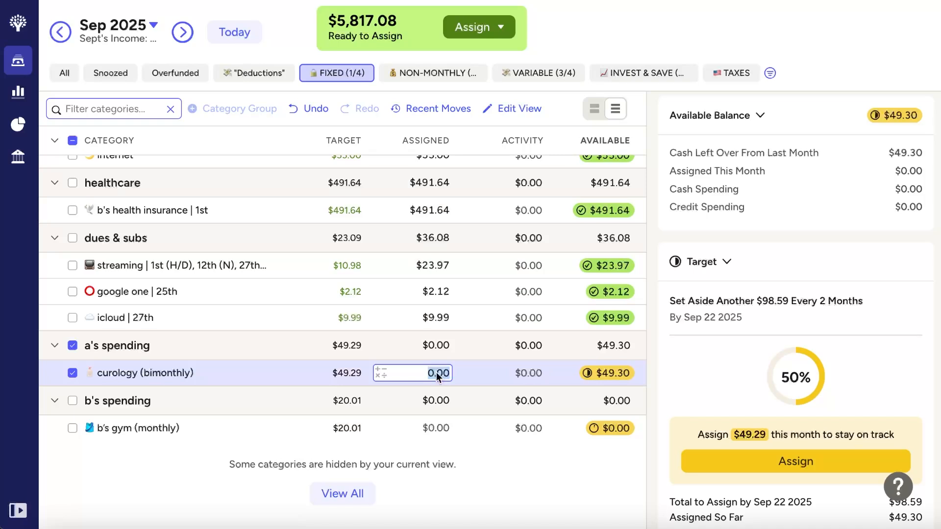
{"action": "type", "text": "49.29"}
{"action": "key", "text": "Return"}
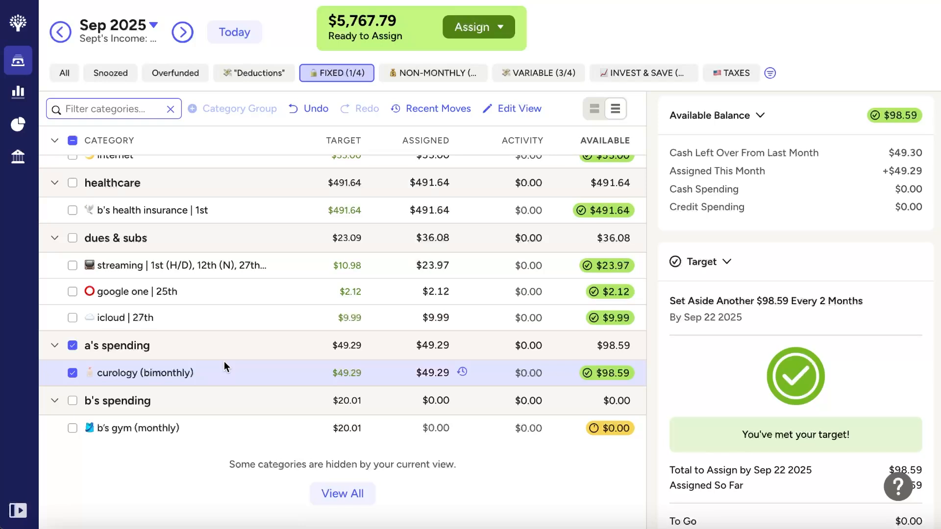
{"action": "left_click", "coordinate": [73, 373]}
{"action": "left_click", "coordinate": [428, 430]}
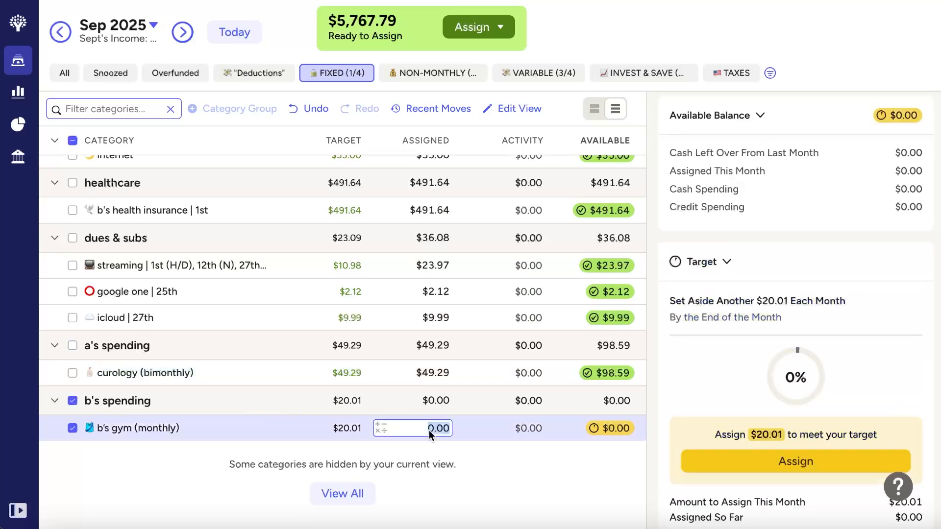
{"action": "type", "text": "20.01"}
{"action": "key", "text": "Return"}
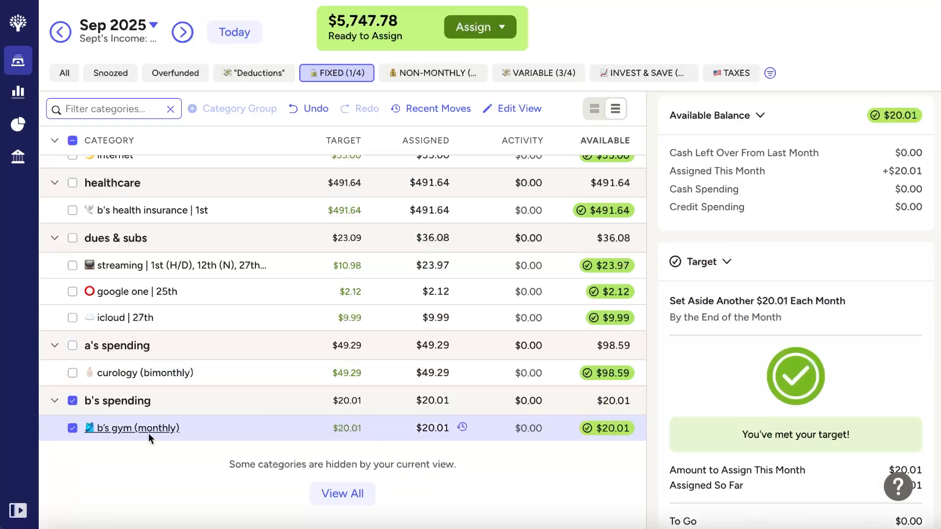
{"action": "left_click", "coordinate": [73, 429]}
{"action": "scroll", "coordinate": [384, 294], "scroll_direction": "up", "scroll_amount": 3}
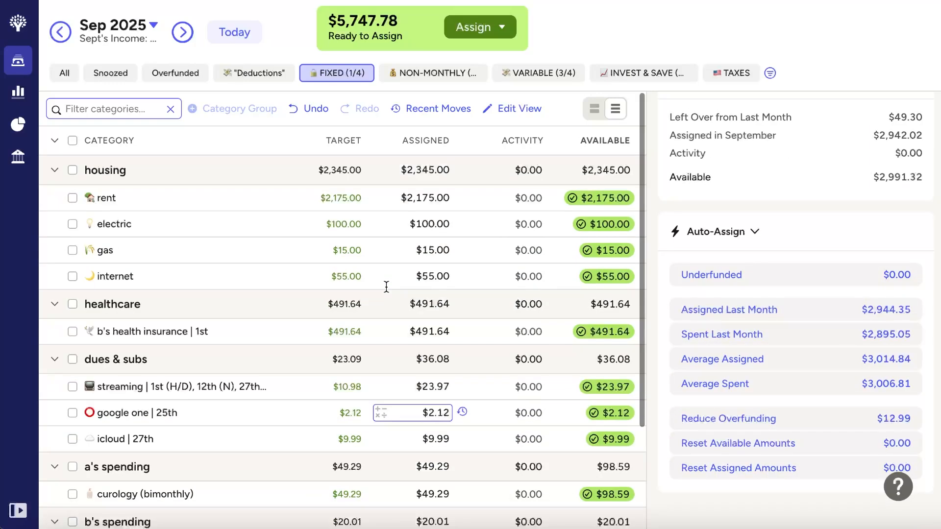
Show the NON-MONTHLY view and assign $11.42 to renters insurance and $128.34 to car insurance.
{"action": "left_click", "coordinate": [430, 72]}
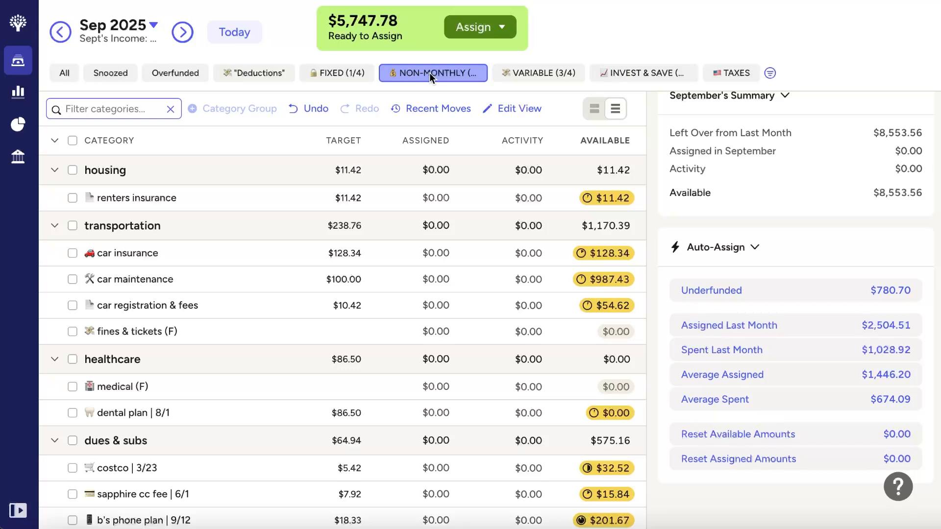
{"action": "left_click", "coordinate": [438, 198]}
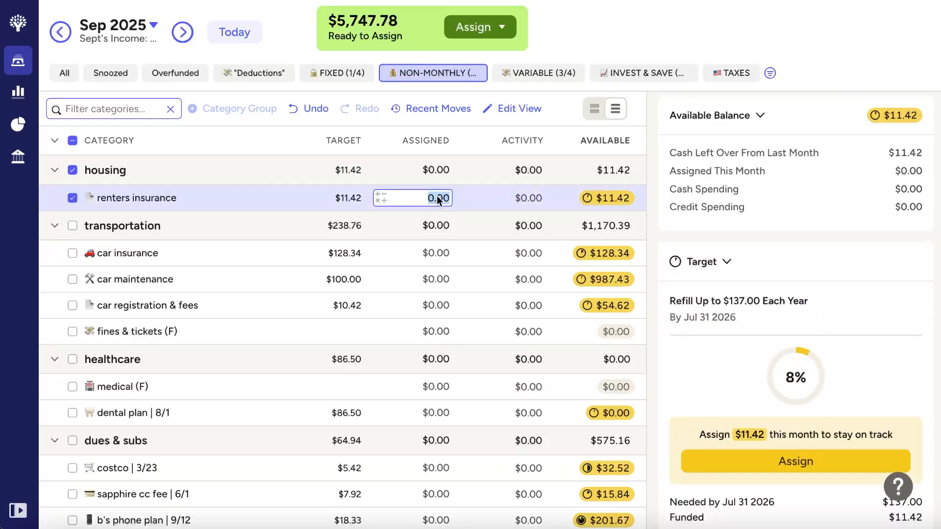
{"action": "type", "text": "11.42"}
{"action": "key", "text": "Return"}
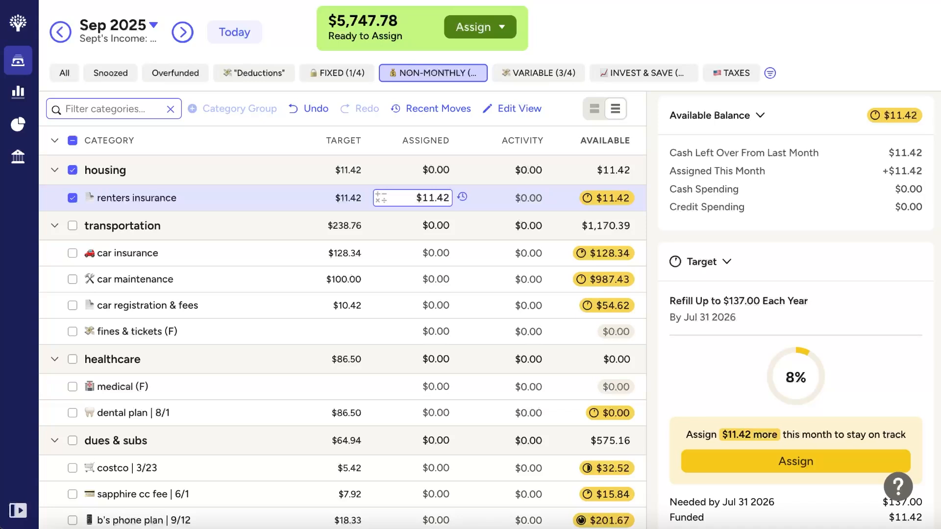
{"action": "left_click", "coordinate": [431, 253]}
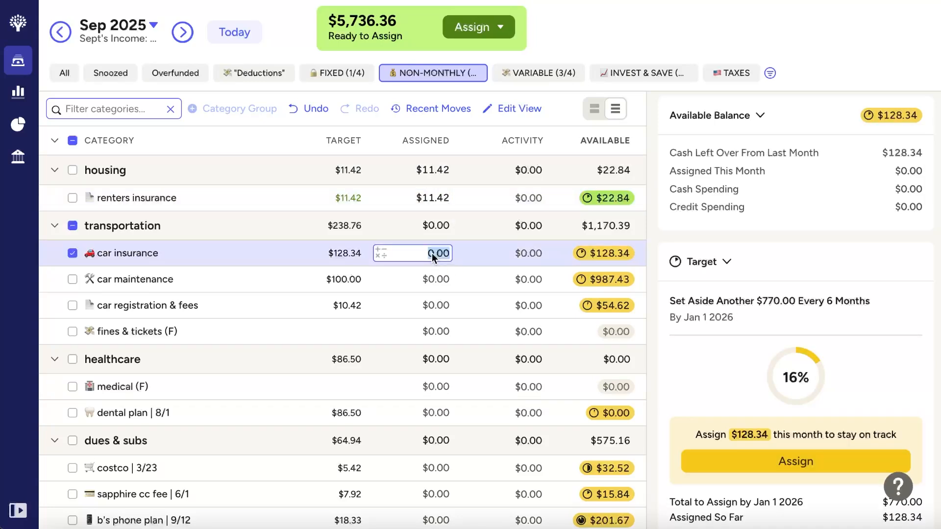
{"action": "type", "text": "128.34"}
{"action": "key", "text": "Return"}
Assign $100 to car maintenance and $10.42 to car registration & fees in the transportation group.
{"action": "left_click", "coordinate": [432, 278]}
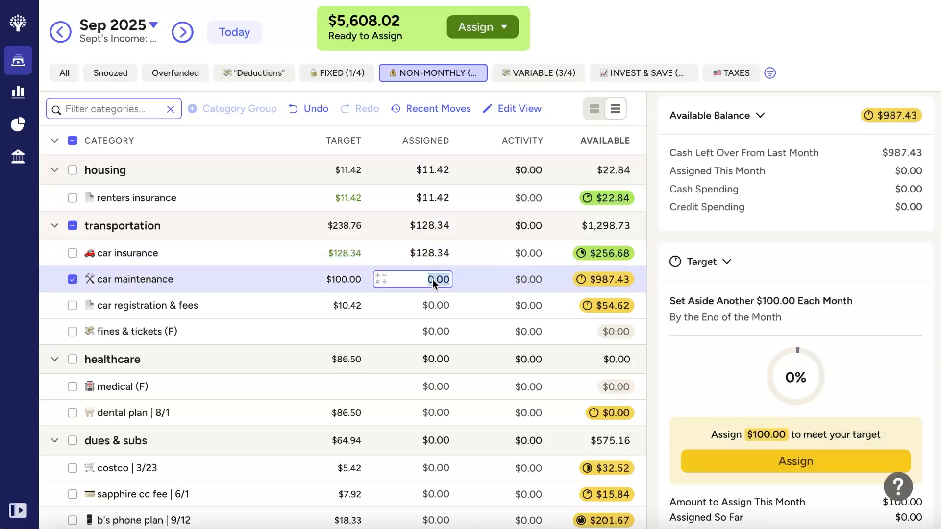
{"action": "type", "text": "10"}
{"action": "key", "text": "Return"}
{"action": "left_click", "coordinate": [437, 305]}
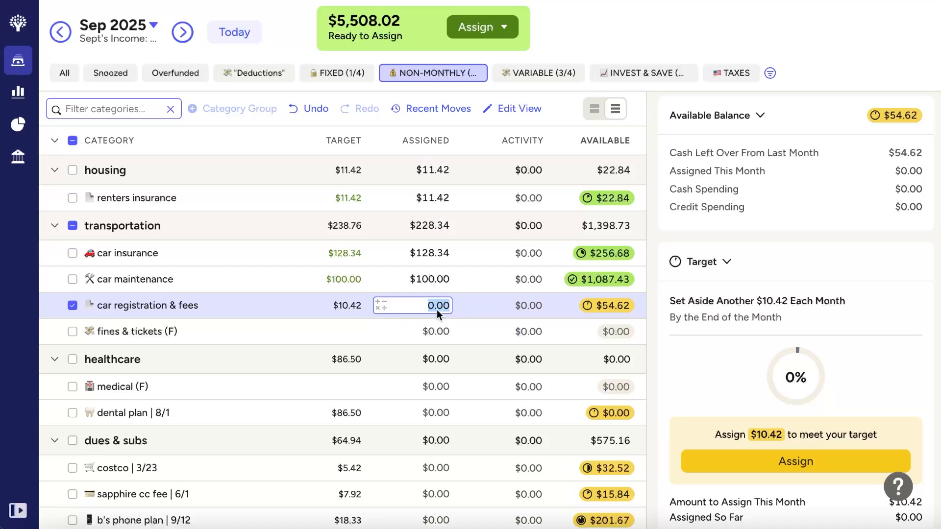
{"action": "type", "text": "10.42"}
{"action": "key", "text": "Return"}
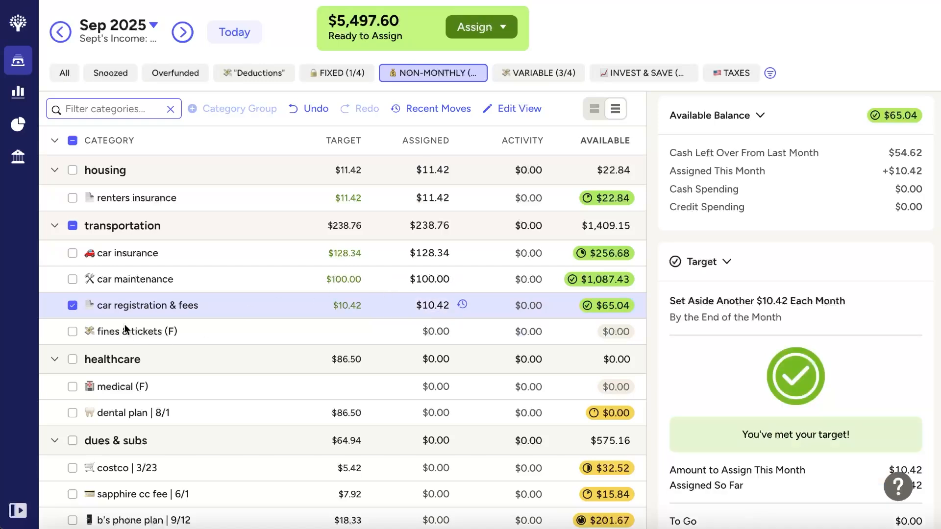
Examine the fines & tickets (F) category and the (F) flex fund category in the holding group, leaving no category selected.
{"action": "left_click", "coordinate": [73, 305]}
{"action": "scroll", "coordinate": [200, 355], "scroll_direction": "down", "scroll_amount": 1}
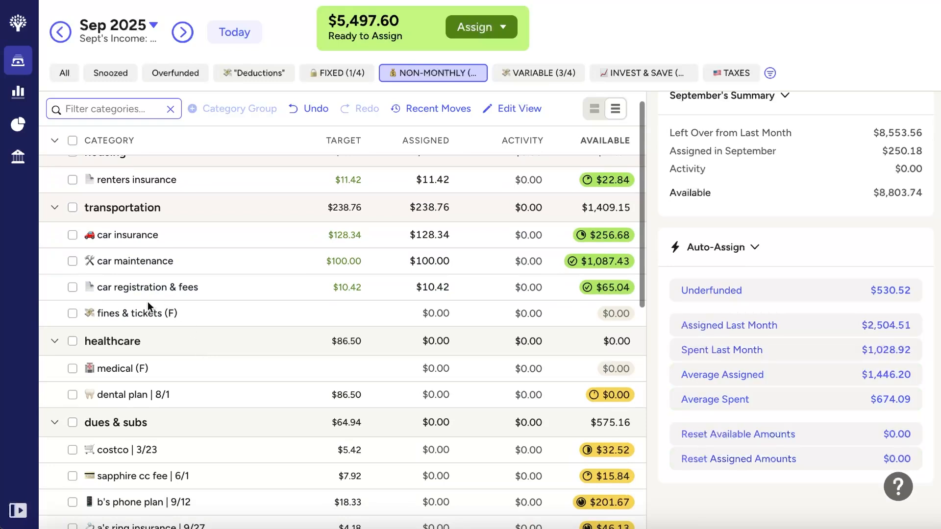
{"action": "left_click", "coordinate": [196, 319]}
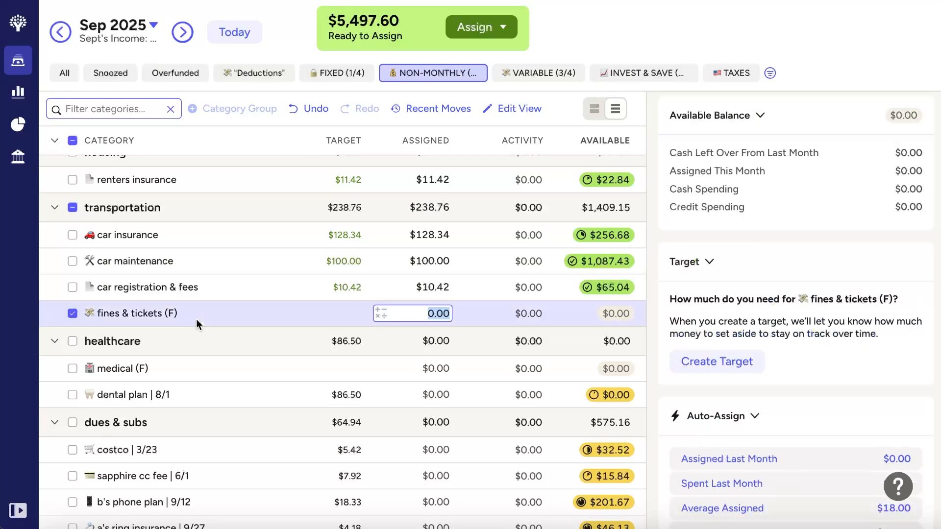
{"action": "scroll", "coordinate": [196, 319], "scroll_direction": "down", "scroll_amount": 10}
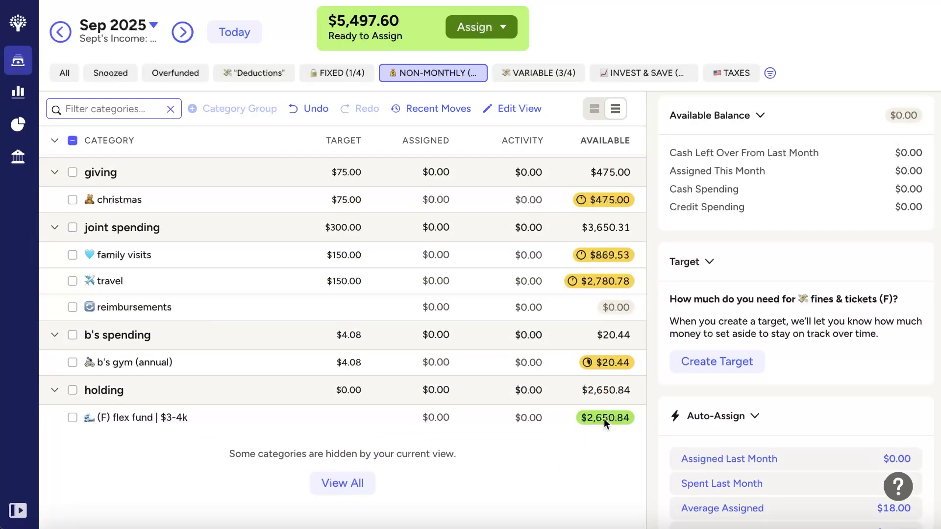
{"action": "left_click", "coordinate": [257, 420]}
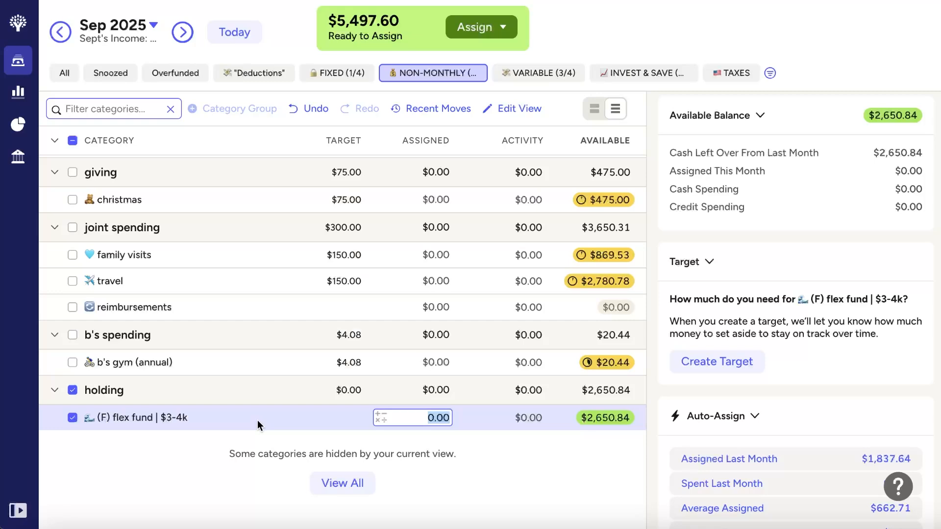
{"action": "scroll", "coordinate": [257, 420], "scroll_direction": "up", "scroll_amount": 10}
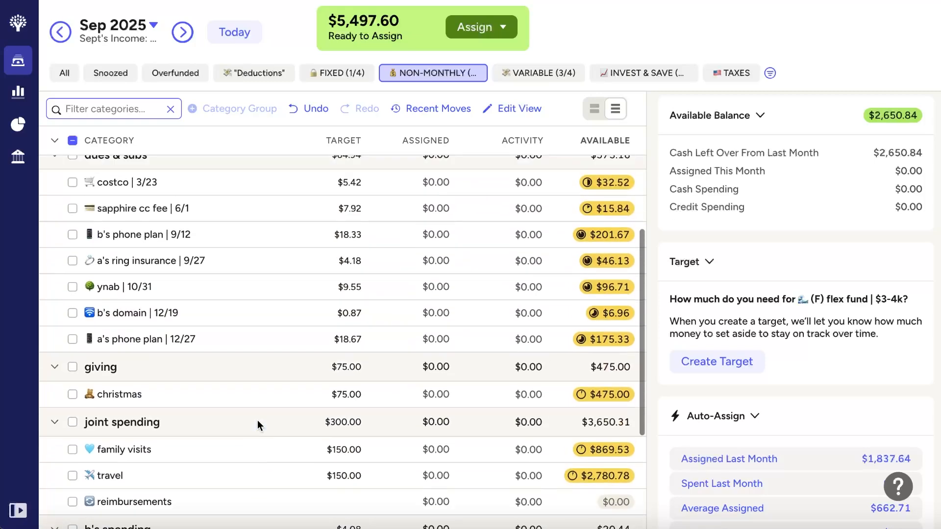
{"action": "scroll", "coordinate": [257, 420], "scroll_direction": "up", "scroll_amount": 1}
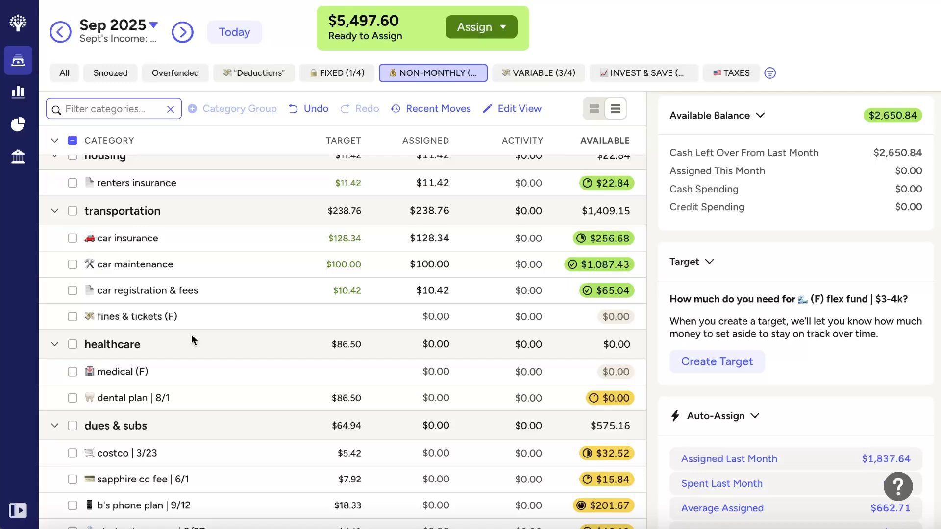
{"action": "scroll", "coordinate": [192, 334], "scroll_direction": "down", "scroll_amount": 10}
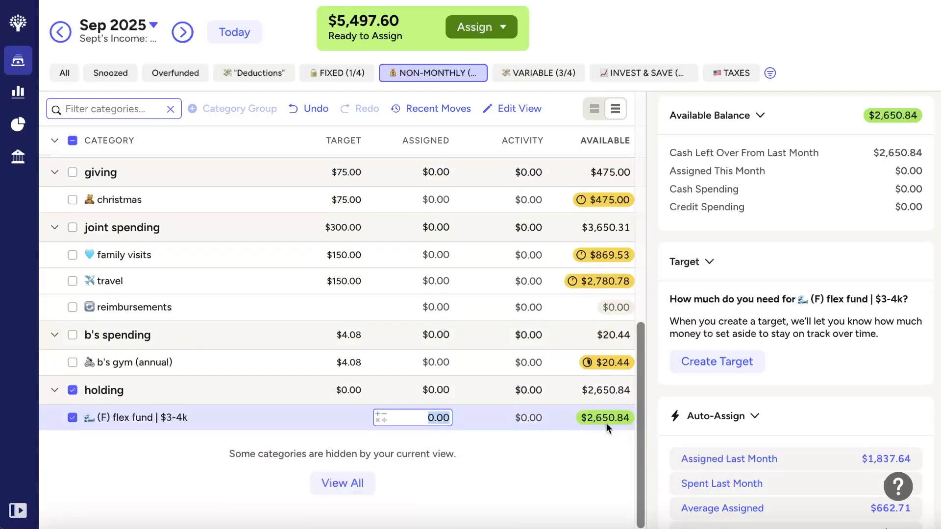
{"action": "left_click", "coordinate": [72, 417]}
Delete the target of the dental plan | 8/1 category in the healthcare group.
{"action": "scroll", "coordinate": [292, 366], "scroll_direction": "up", "scroll_amount": 3}
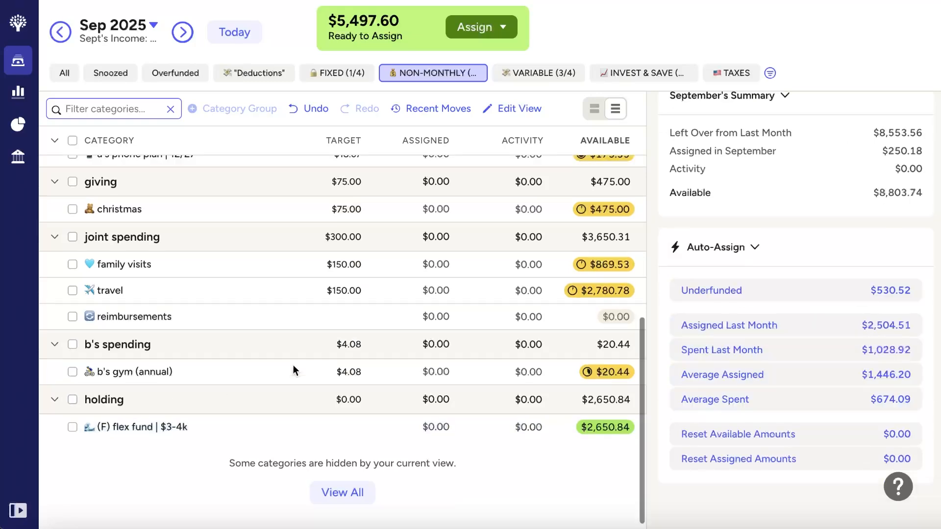
{"action": "scroll", "coordinate": [293, 367], "scroll_direction": "up", "scroll_amount": 5}
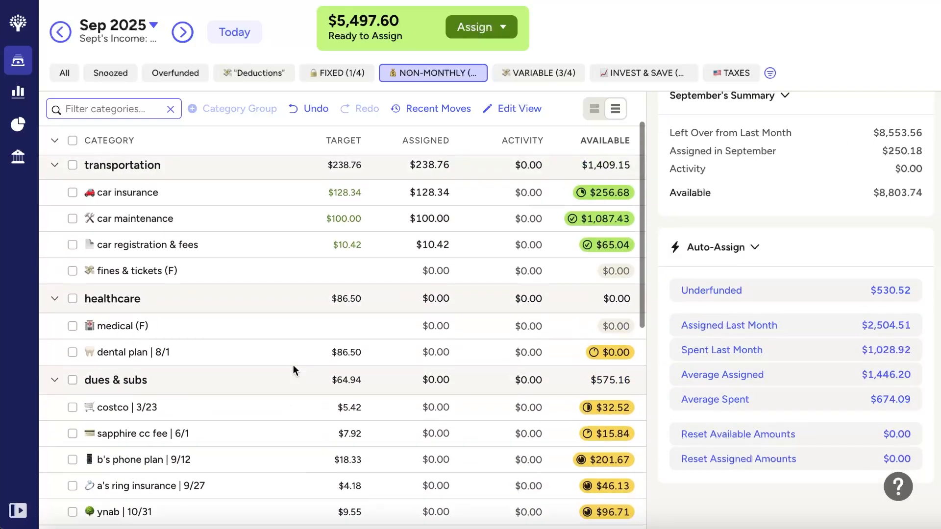
{"action": "scroll", "coordinate": [292, 365], "scroll_direction": "up", "scroll_amount": 2}
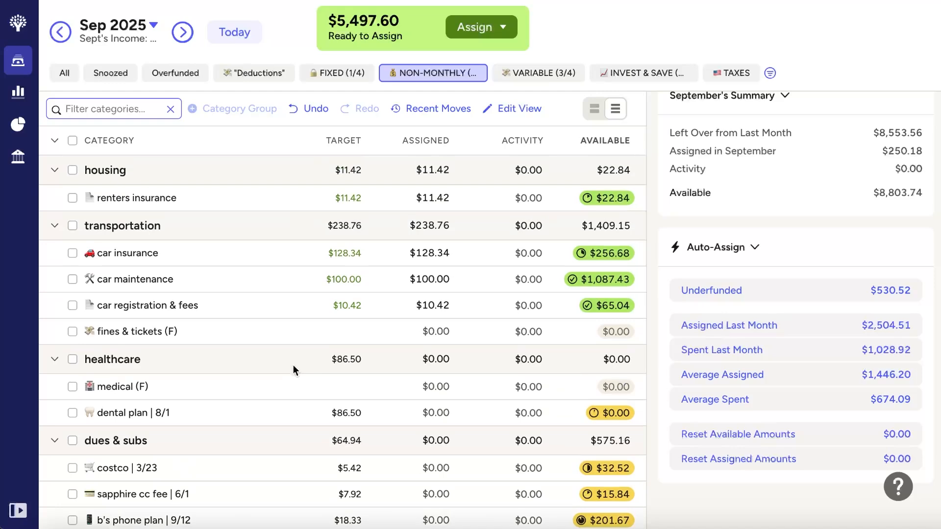
{"action": "left_click", "coordinate": [213, 412]}
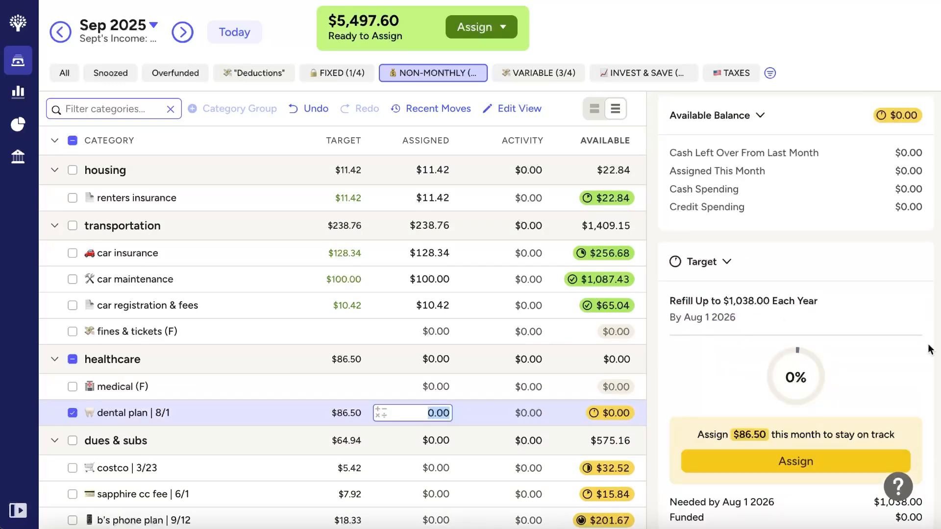
{"action": "scroll", "coordinate": [857, 360], "scroll_direction": "down", "scroll_amount": 5}
{"action": "left_click", "coordinate": [816, 368]}
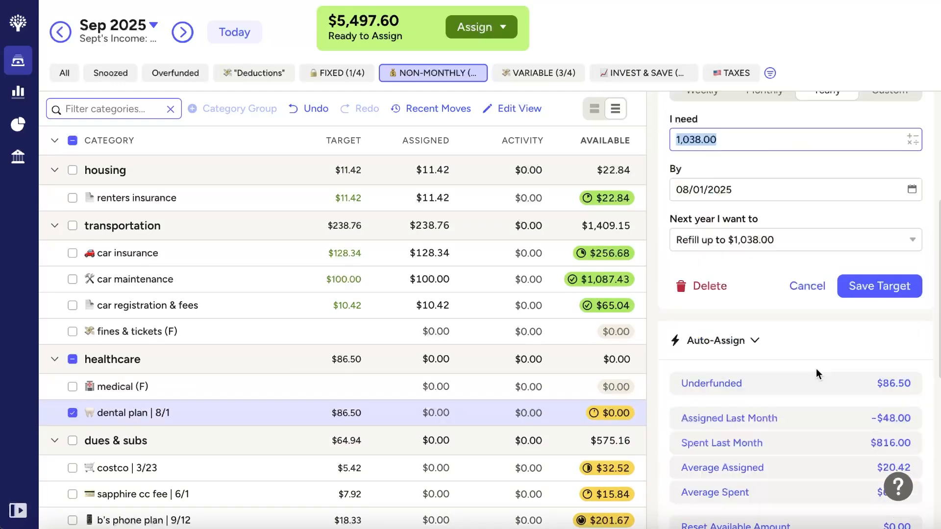
{"action": "left_click", "coordinate": [701, 285]}
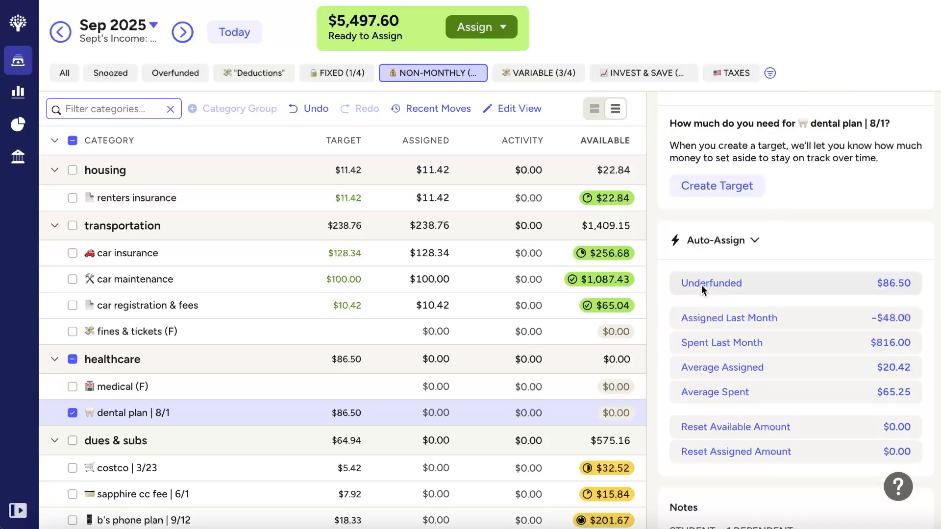
{"action": "left_click", "coordinate": [70, 413]}
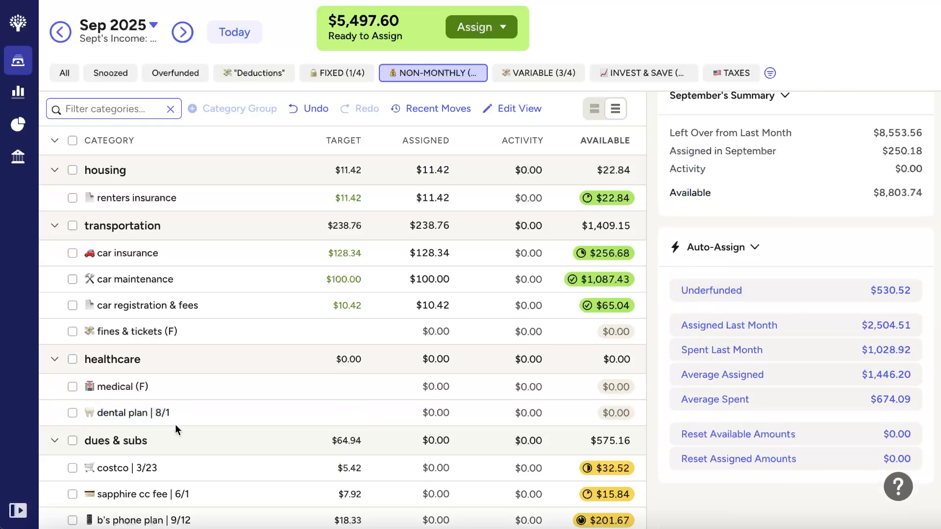
Rename the dental plan category in the healthcare group as "dental plan (F)", keeping its tooth emoji.
{"action": "scroll", "coordinate": [175, 424], "scroll_direction": "down", "scroll_amount": 1}
{"action": "left_click", "coordinate": [158, 389]}
{"action": "left_click", "coordinate": [161, 388]}
{"action": "key", "text": "BackSpace"}
{"action": "key", "text": "BackSpace"}
{"action": "key", "text": "BackSpace"}
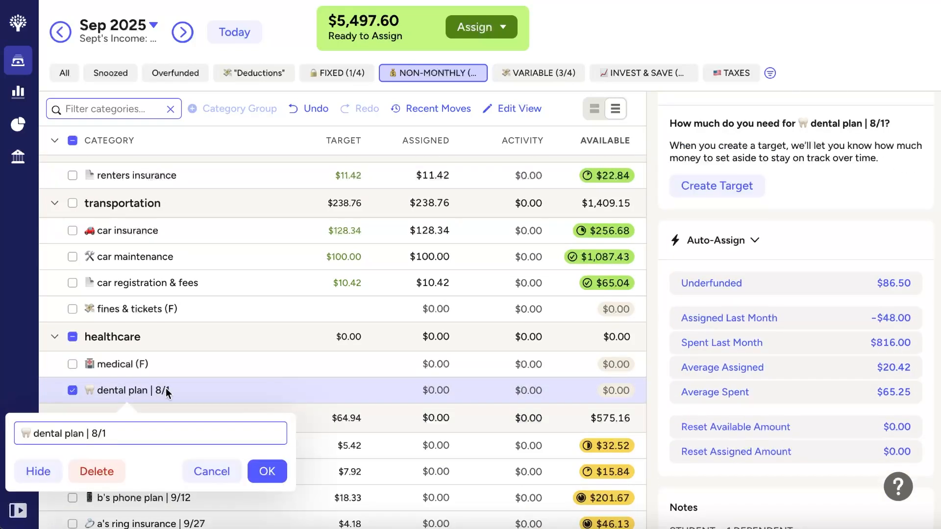
{"action": "key", "text": "BackSpace"}
{"action": "type", "text": "(F)"}
{"action": "left_click", "coordinate": [269, 474]}
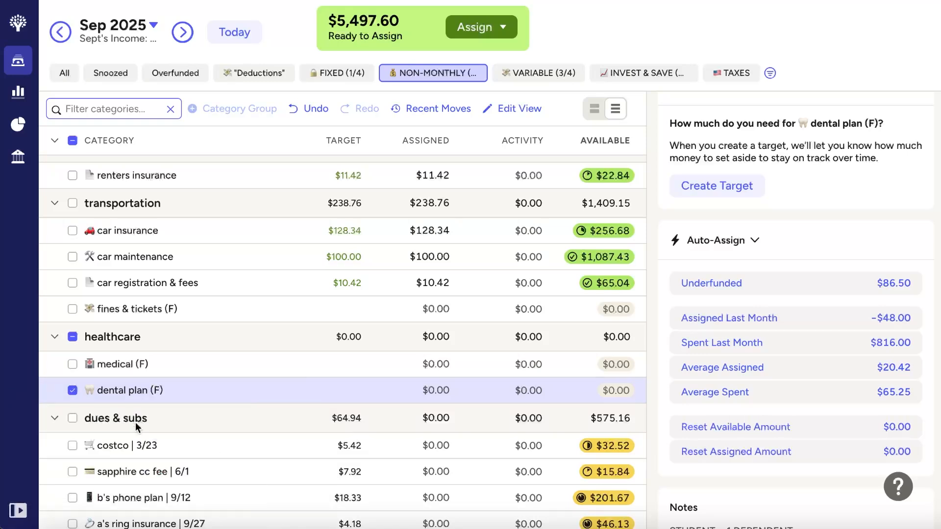
{"action": "left_click", "coordinate": [72, 391]}
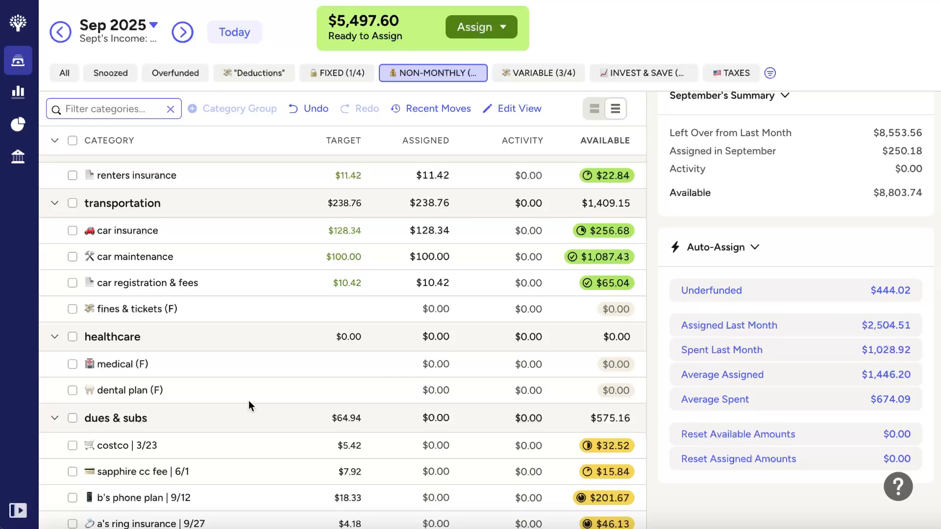
Assign $5.42 to costco and $7.92 to sapphire cc fee in the dues & subs group.
{"action": "scroll", "coordinate": [248, 400], "scroll_direction": "down", "scroll_amount": 4}
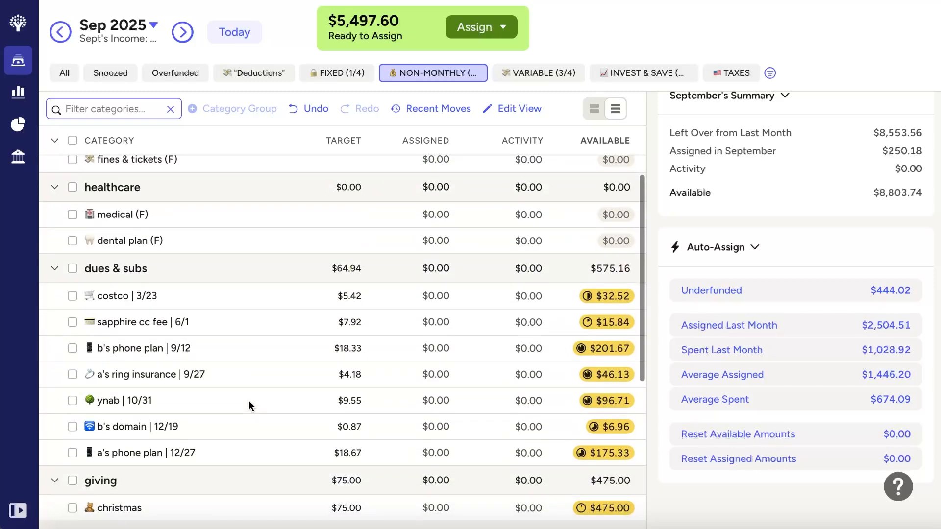
{"action": "scroll", "coordinate": [298, 324], "scroll_direction": "down", "scroll_amount": 1}
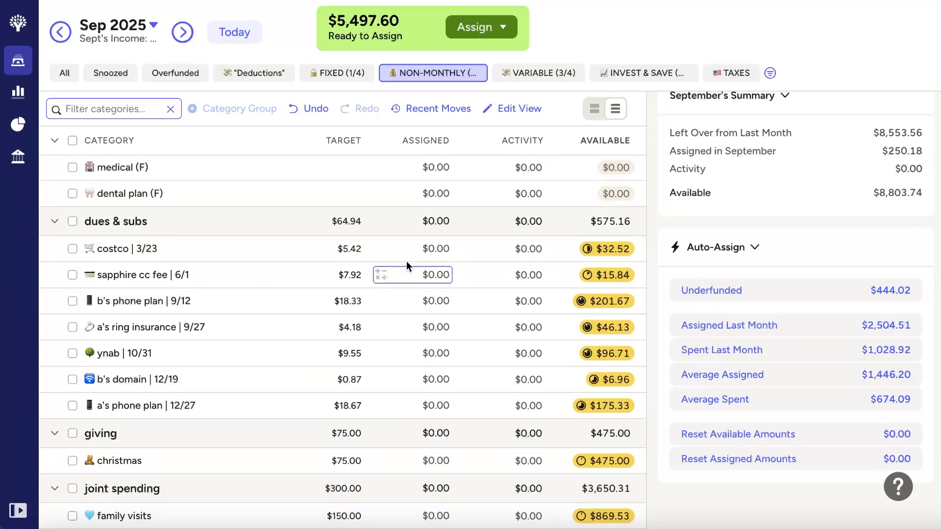
{"action": "left_click", "coordinate": [431, 249]}
{"action": "type", "text": "5"}
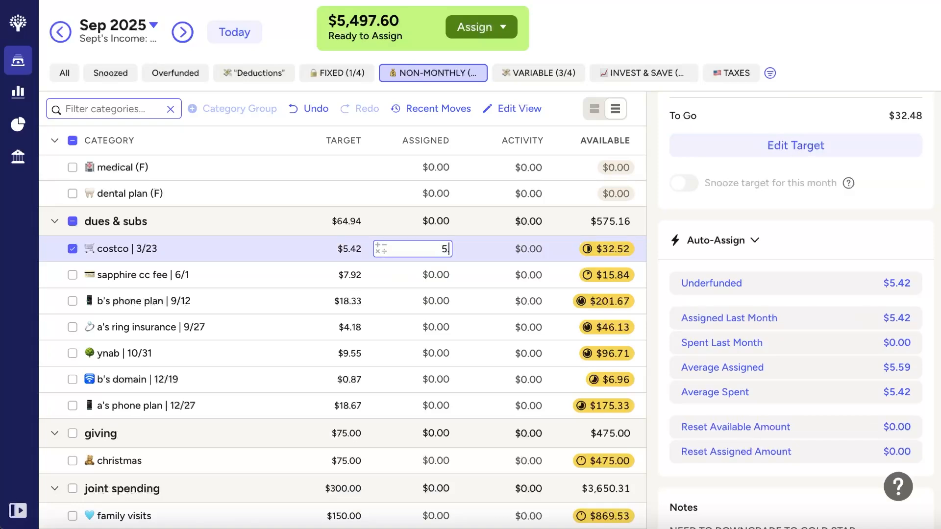
{"action": "type", "text": ".42"}
{"action": "key", "text": "Return"}
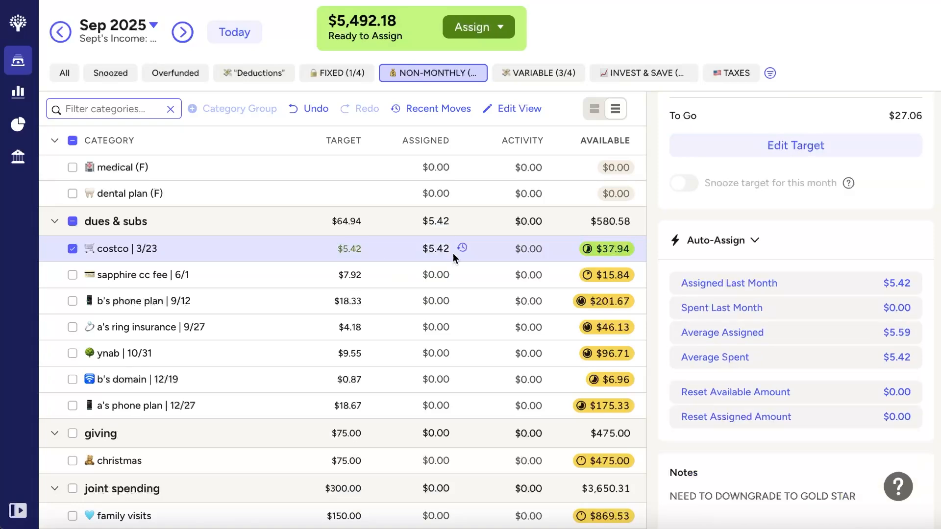
{"action": "left_click", "coordinate": [435, 275]}
{"action": "key", "text": "BackSpace"}
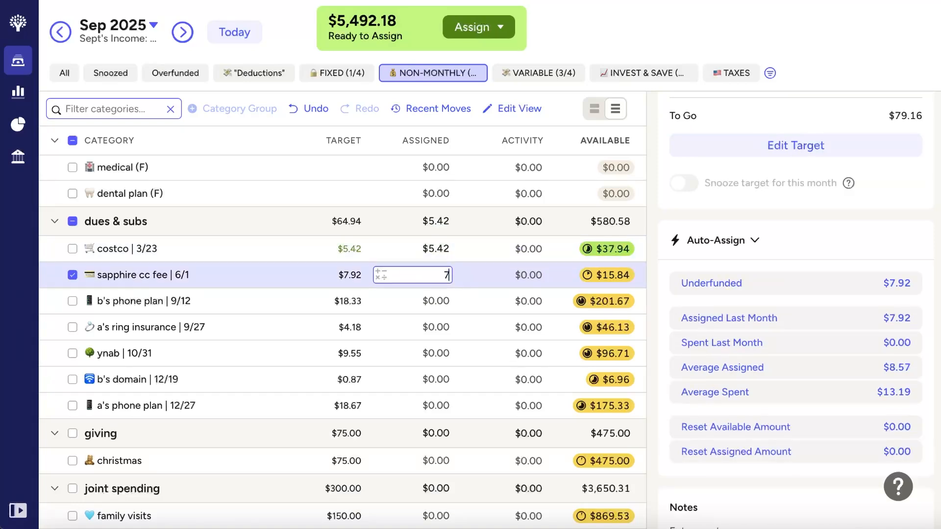
{"action": "type", "text": "7.92"}
Assign $18.33 to b's phone plan under dues & subs, leaving no category selected.
{"action": "left_click", "coordinate": [442, 302]}
{"action": "left_click", "coordinate": [436, 301]}
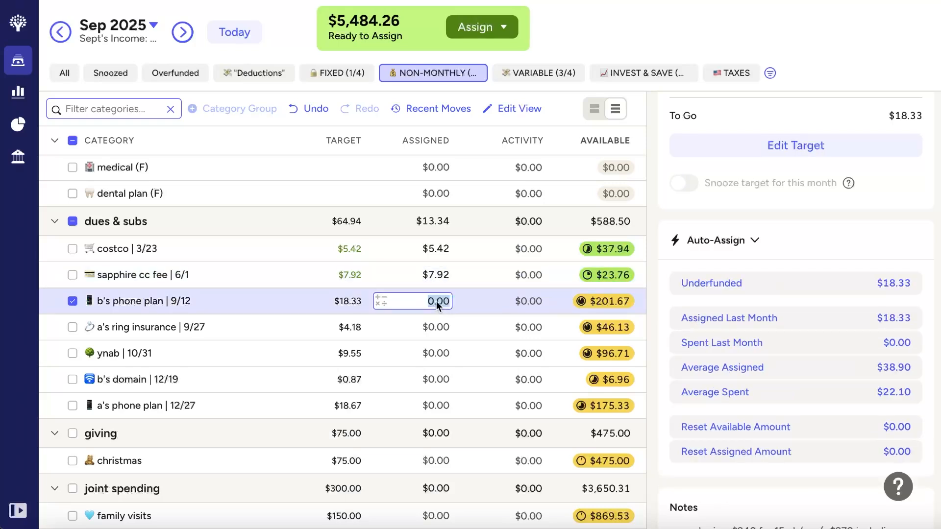
{"action": "key", "text": "BackSpace"}
{"action": "type", "text": "18.33"}
{"action": "key", "text": "Return"}
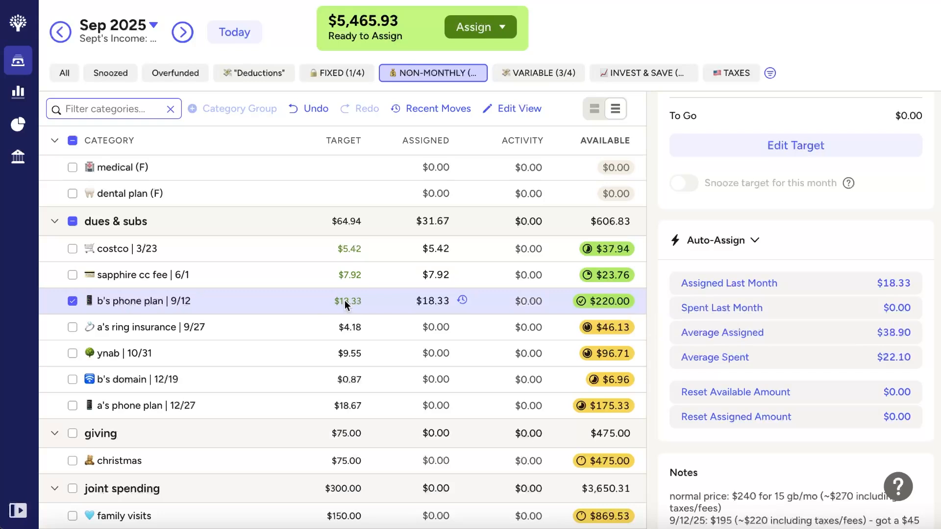
{"action": "left_click", "coordinate": [73, 301]}
Assign $4.18 to a's ring insurance and $9.55 to ynab under dues & subs.
{"action": "left_click", "coordinate": [429, 327]}
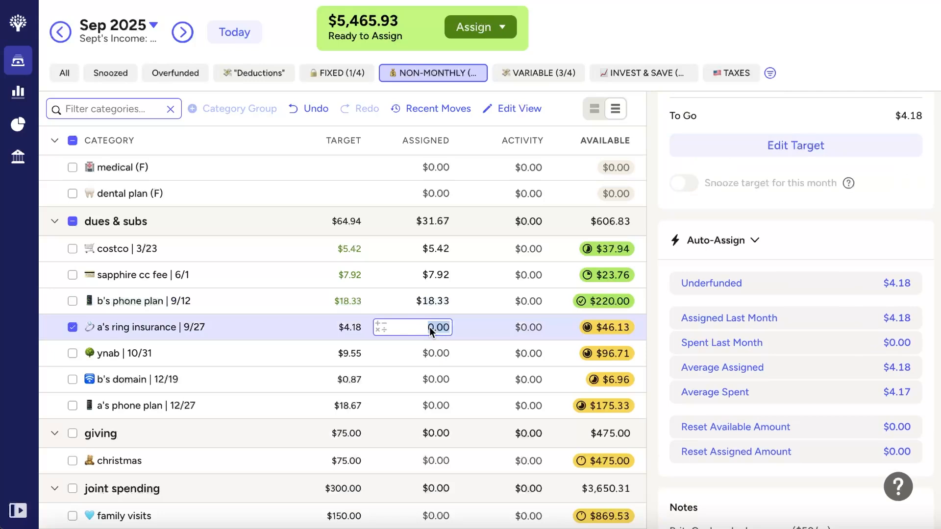
{"action": "type", "text": "4.18"}
{"action": "key", "text": "Return"}
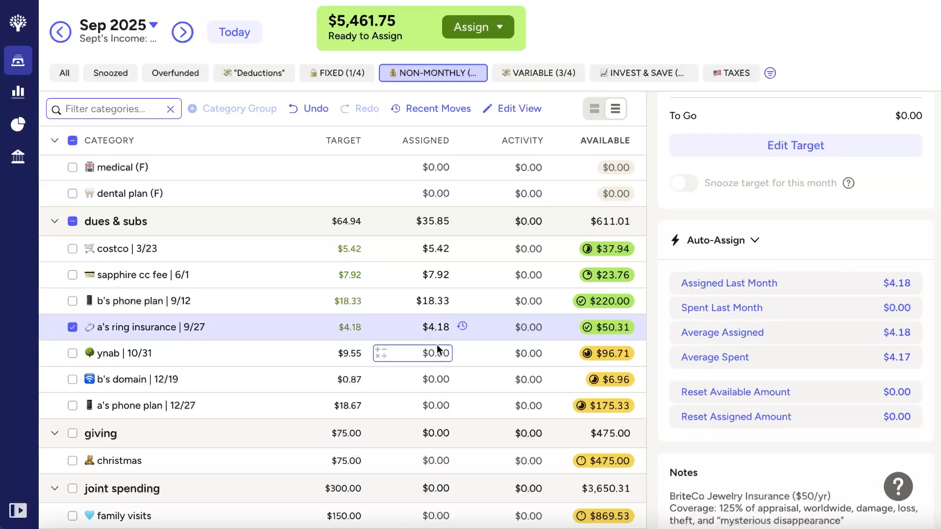
{"action": "left_click", "coordinate": [434, 352]}
{"action": "type", "text": "9.55"}
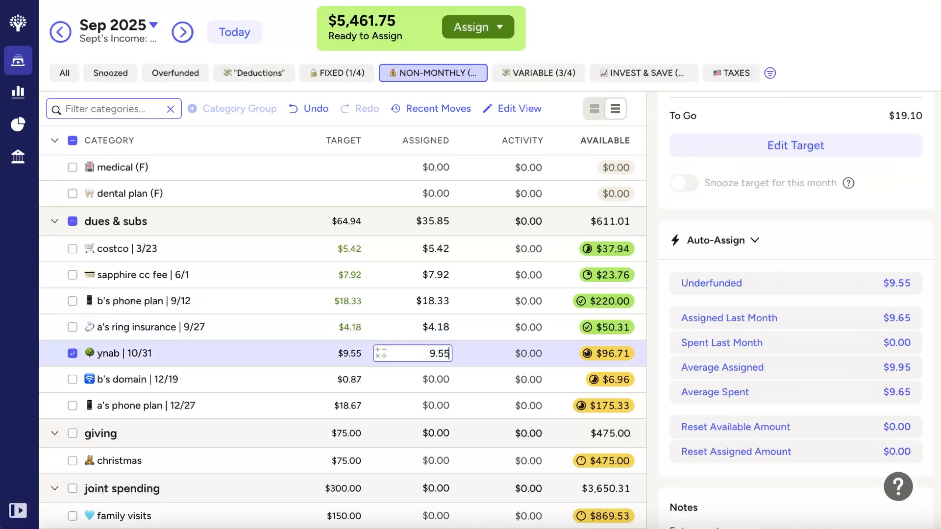
{"action": "key", "text": "Return"}
Assign $0.87 to b's domain and $18.67 to a's phone plan, leaving no category selected.
{"action": "left_click", "coordinate": [436, 380]}
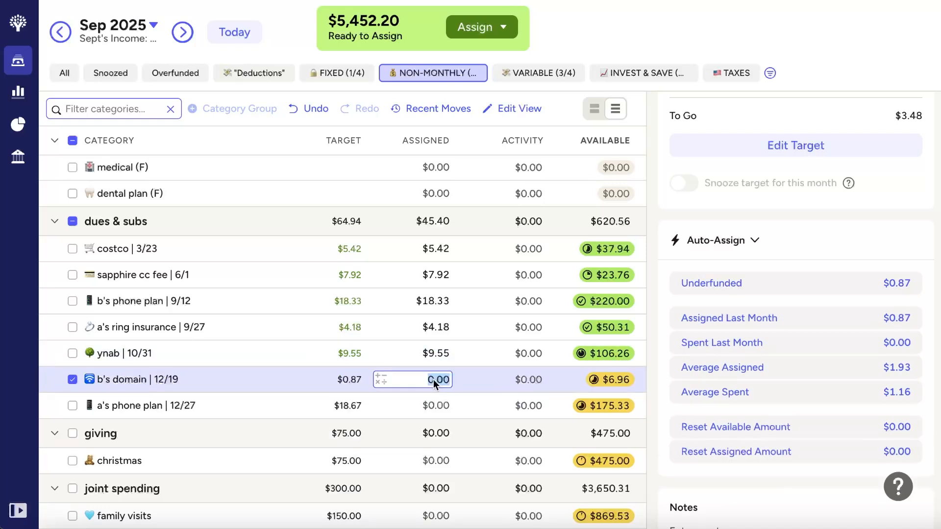
{"action": "type", "text": "0.87"}
{"action": "key", "text": "Return"}
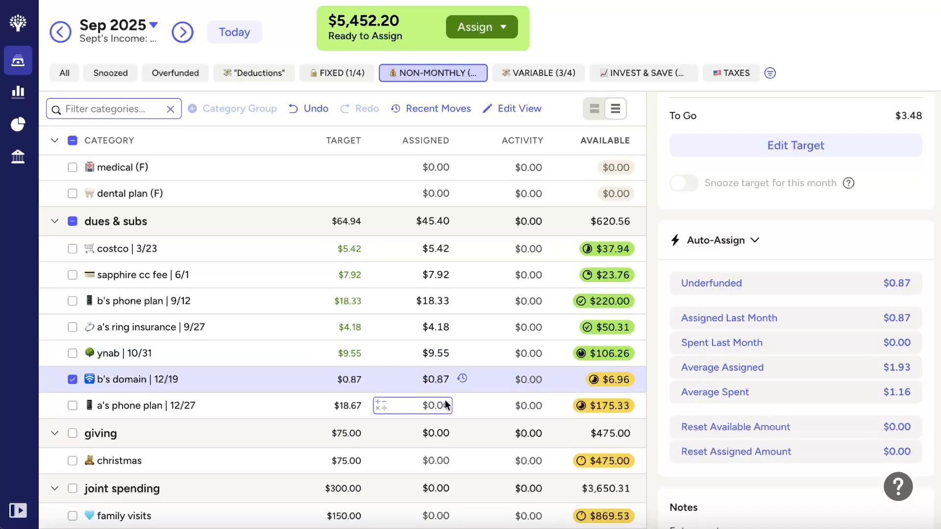
{"action": "left_click", "coordinate": [442, 406]}
{"action": "type", "text": "18"}
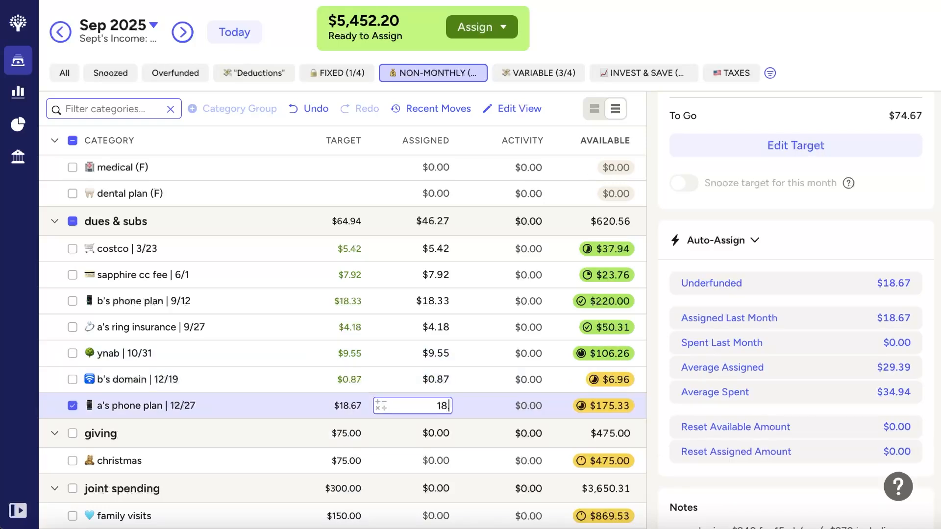
{"action": "type", "text": ".67"}
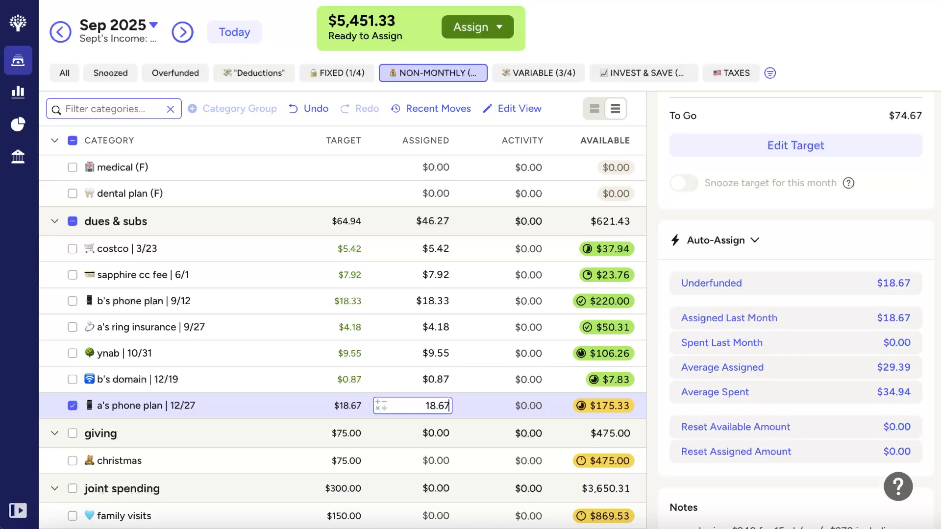
{"action": "key", "text": "Return"}
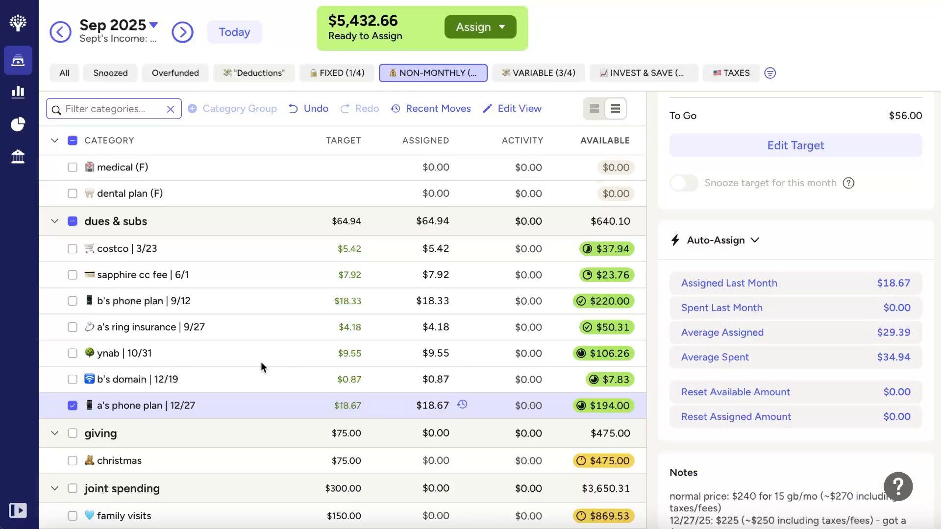
{"action": "left_click", "coordinate": [72, 405]}
Assign $75 to the christmas category in the giving group.
{"action": "scroll", "coordinate": [294, 416], "scroll_direction": "down", "scroll_amount": 3}
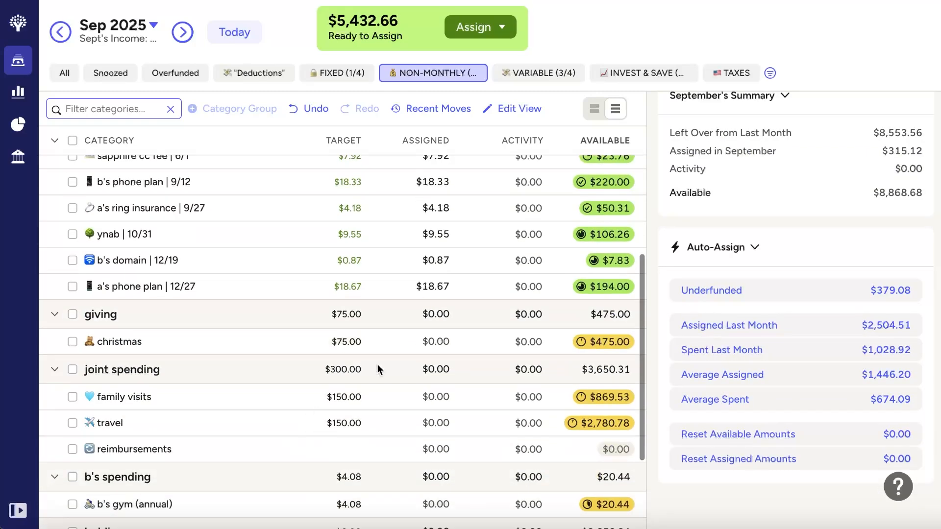
{"action": "left_click", "coordinate": [434, 342]}
{"action": "type", "text": "75"}
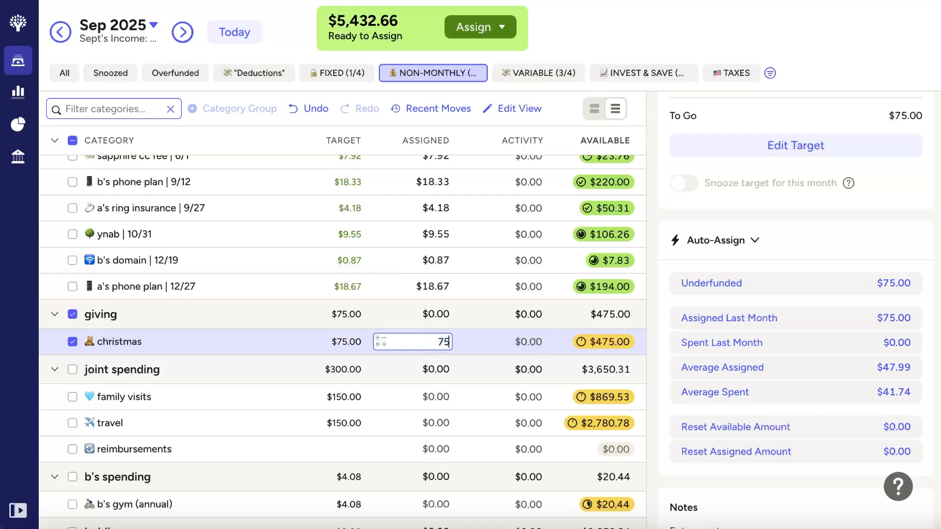
{"action": "key", "text": "Return"}
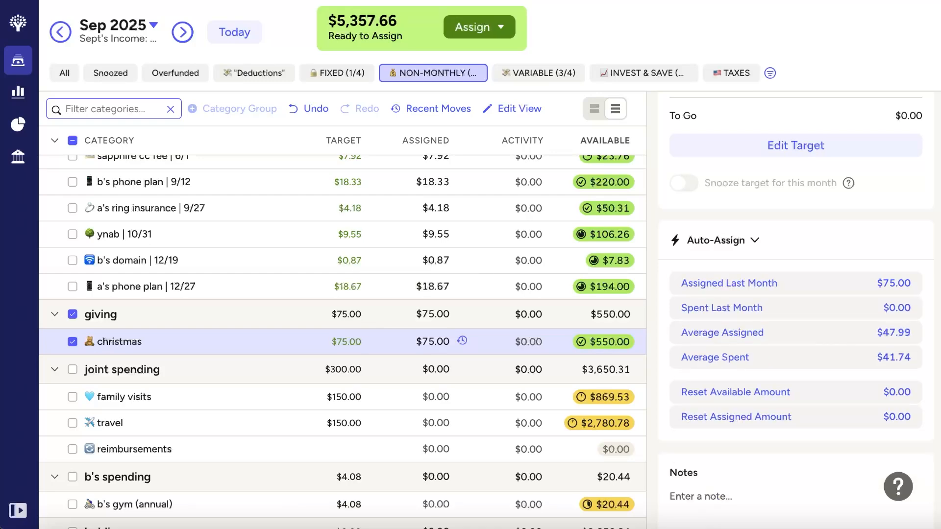
Assign $150 each to family visits and travel under joint spending, leaving no category selected.
{"action": "left_click", "coordinate": [73, 341]}
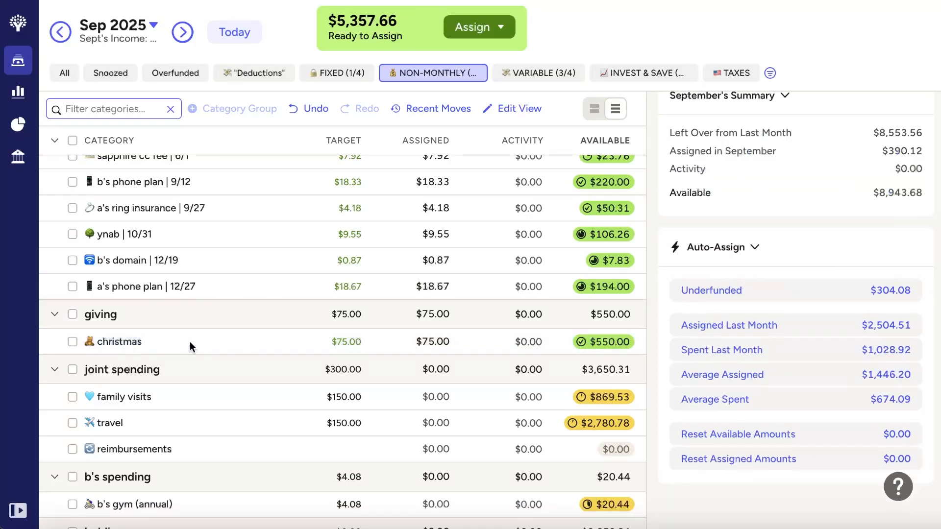
{"action": "scroll", "coordinate": [278, 365], "scroll_direction": "down", "scroll_amount": 3}
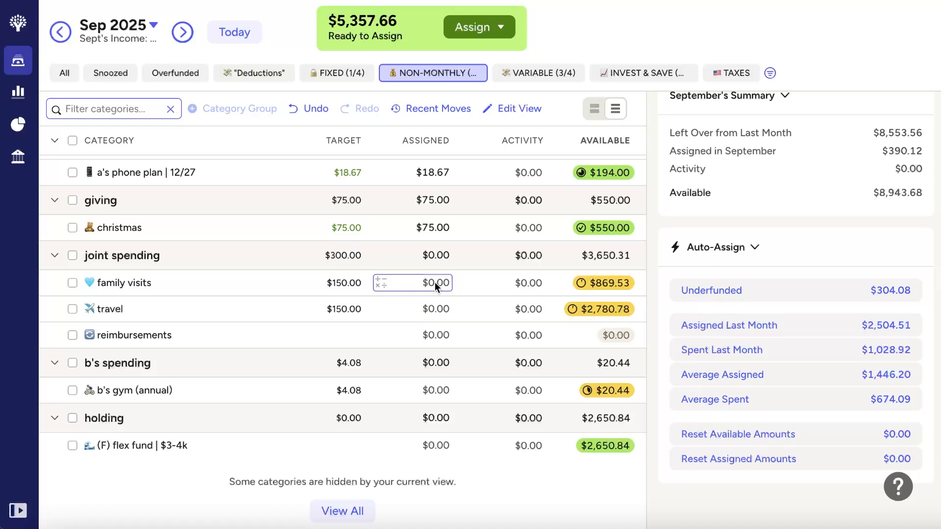
{"action": "left_click", "coordinate": [434, 281]}
{"action": "type", "text": "150"}
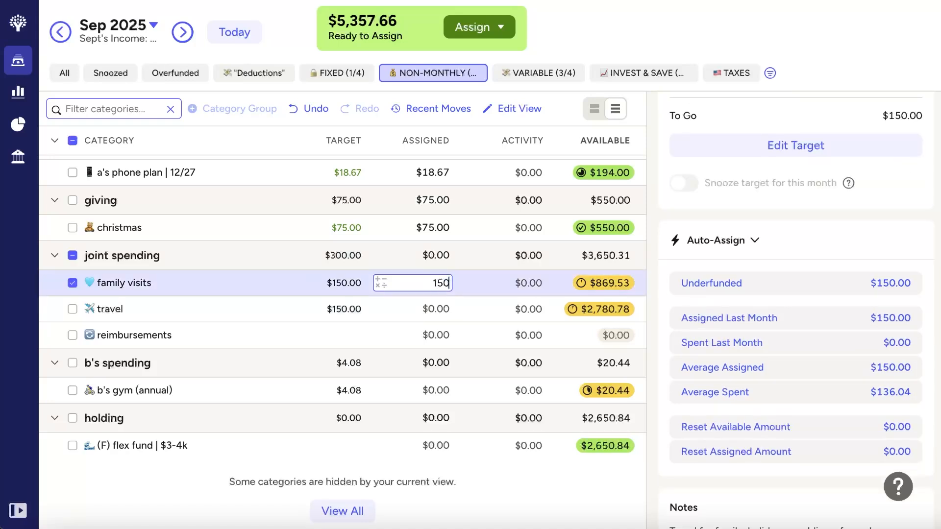
{"action": "key", "text": "Return"}
{"action": "left_click", "coordinate": [433, 308]}
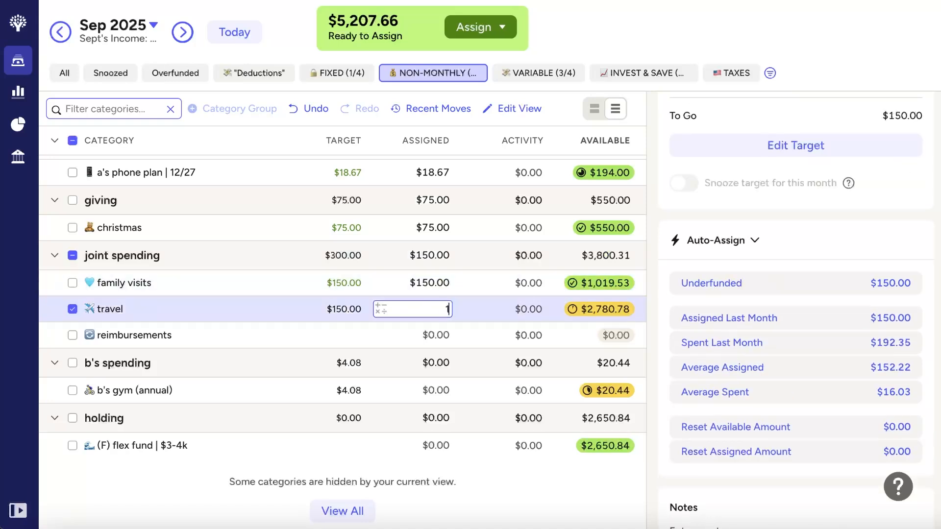
{"action": "type", "text": "150"}
{"action": "key", "text": "Return"}
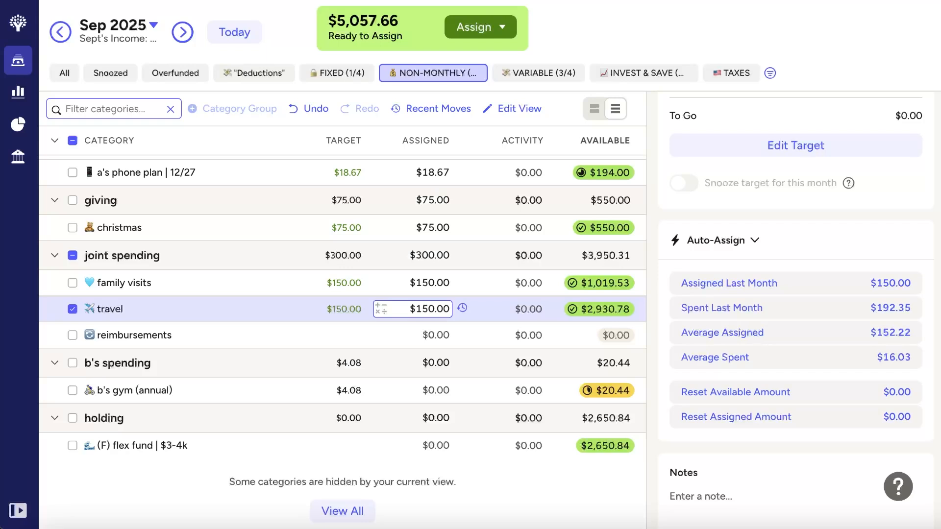
{"action": "left_click", "coordinate": [244, 287]}
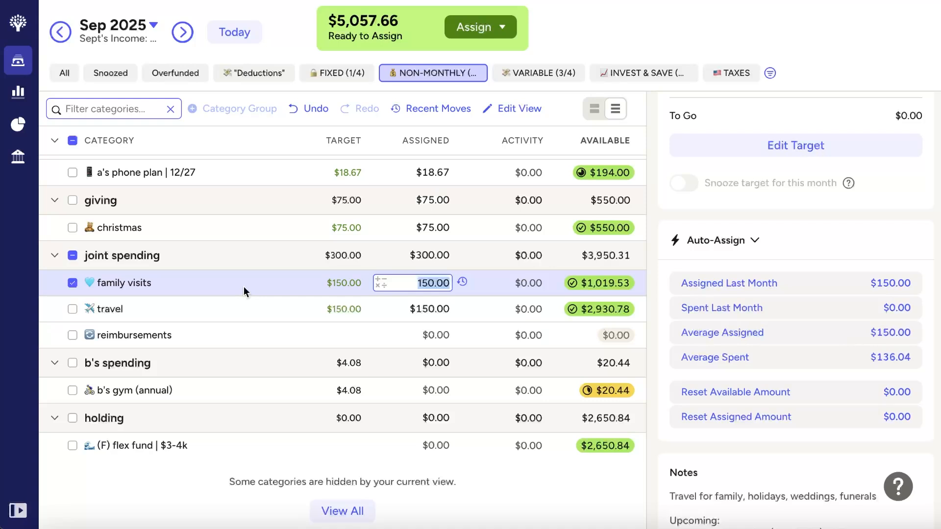
{"action": "left_click", "coordinate": [161, 312]}
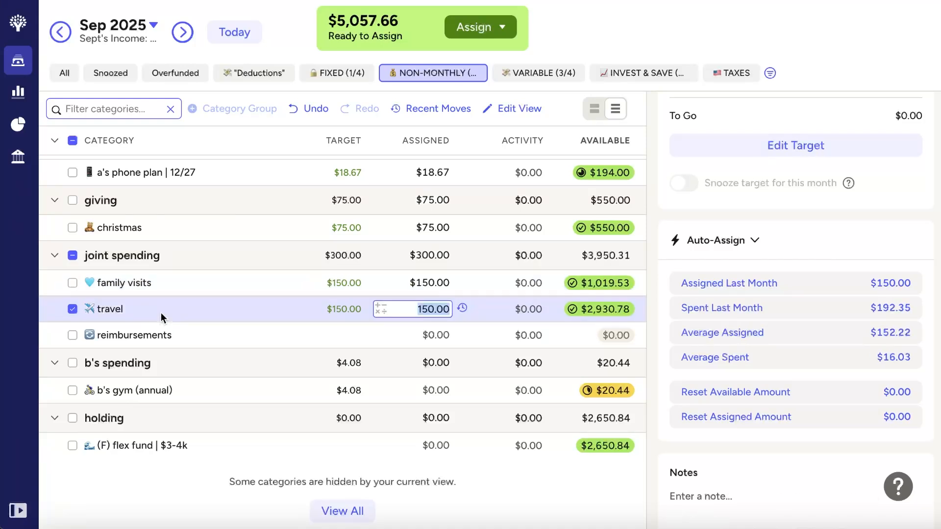
{"action": "left_click", "coordinate": [72, 310]}
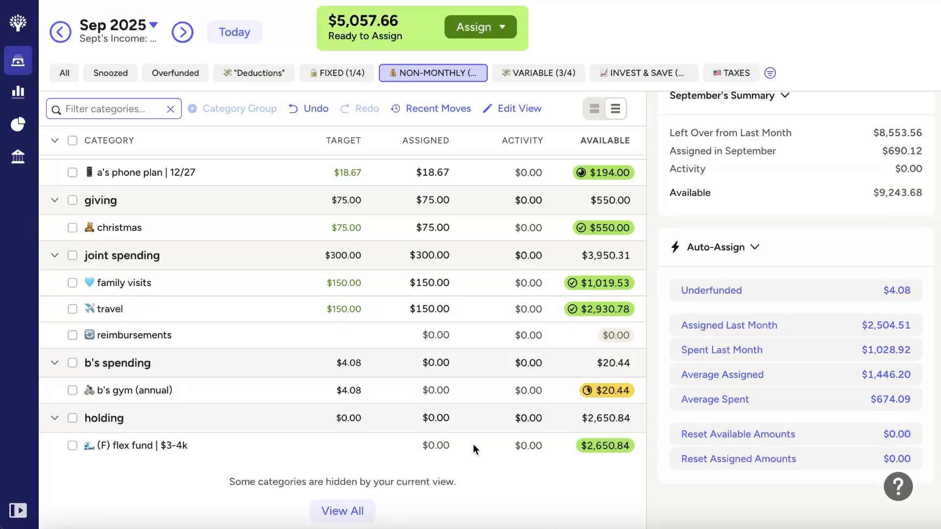
Assign $4.08 to b's gym (annual) under b's spending and clear the category selection.
{"action": "left_click", "coordinate": [425, 391]}
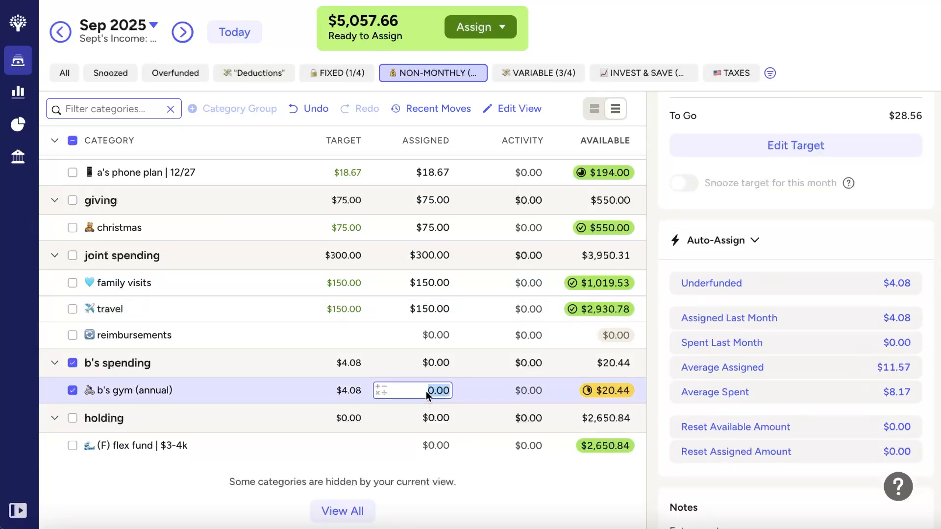
{"action": "type", "text": "4.08"}
{"action": "key", "text": "Return"}
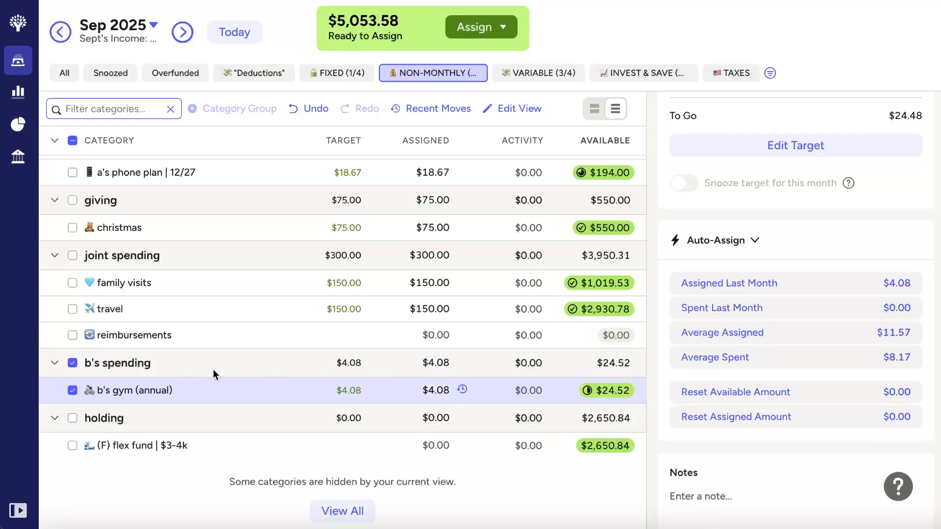
{"action": "left_click", "coordinate": [72, 390]}
Switch to the VARIABLE budget view and assign $60 to household & toiletries.
{"action": "scroll", "coordinate": [299, 316], "scroll_direction": "up", "scroll_amount": 10}
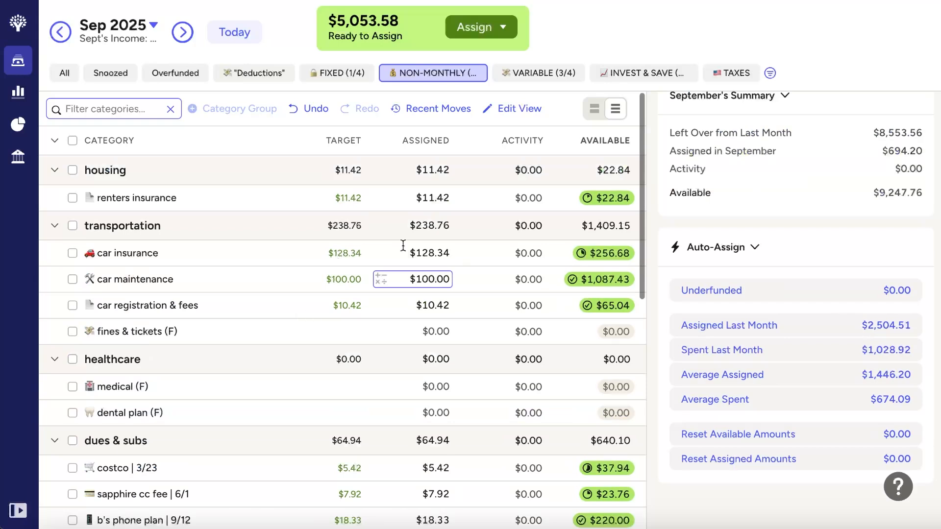
{"action": "left_click", "coordinate": [537, 74]}
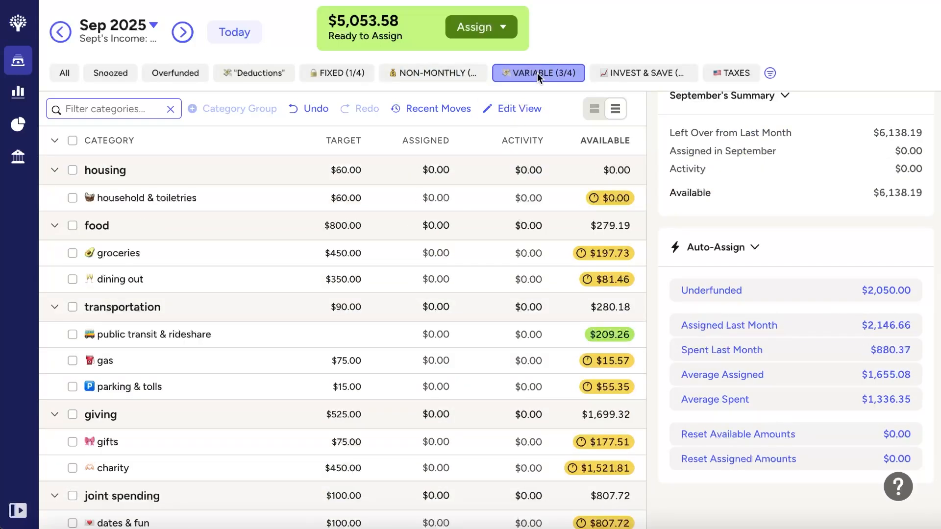
{"action": "left_click", "coordinate": [437, 198]}
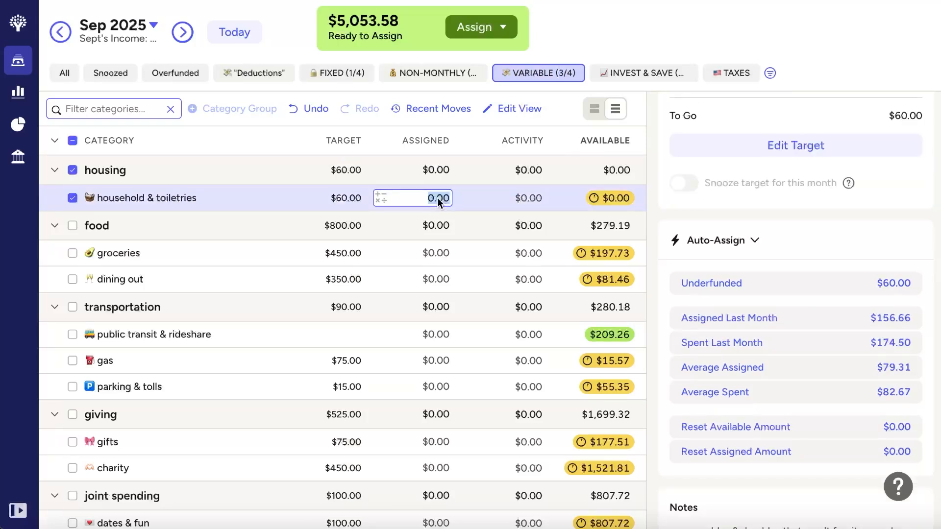
{"action": "type", "text": "60"}
{"action": "key", "text": "Return"}
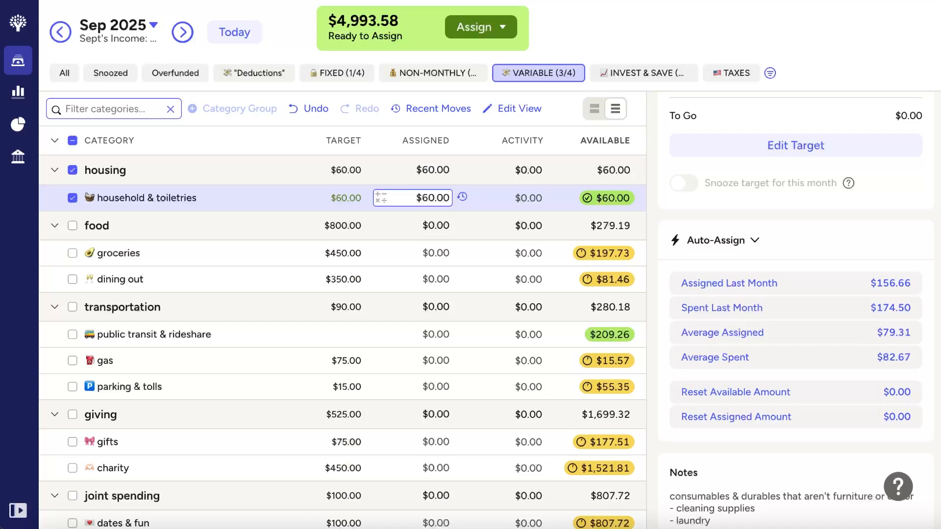
Assign $450 to groceries and $350 to dining out in the food group, leaving no category selected.
{"action": "left_click", "coordinate": [435, 253]}
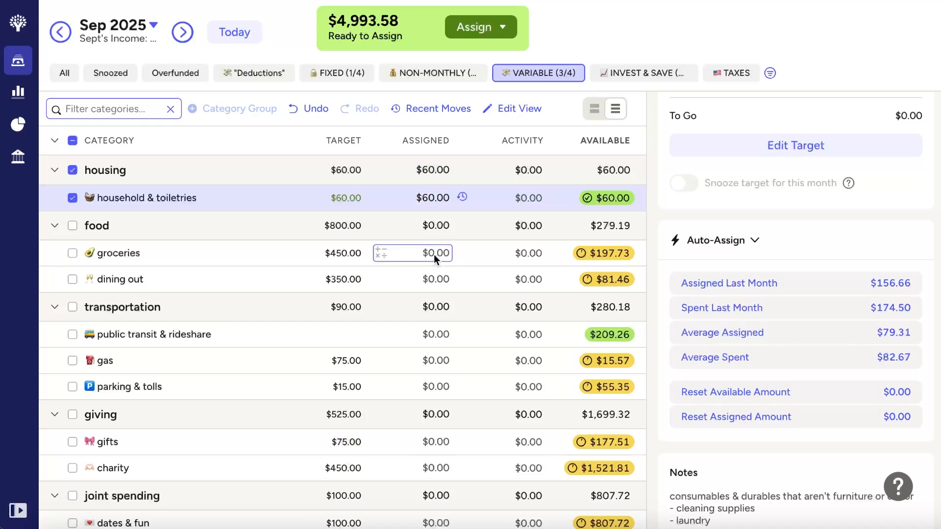
{"action": "type", "text": "450"}
{"action": "key", "text": "Return"}
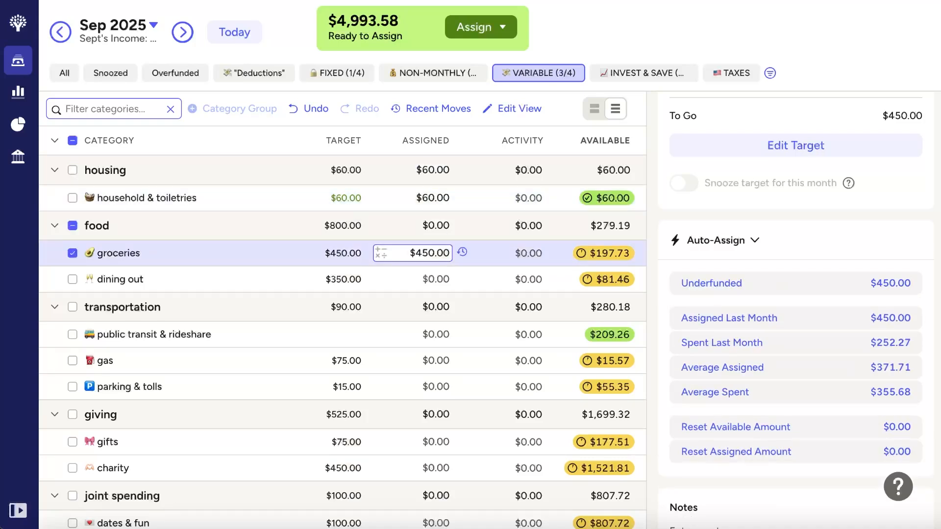
{"action": "left_click", "coordinate": [437, 282]}
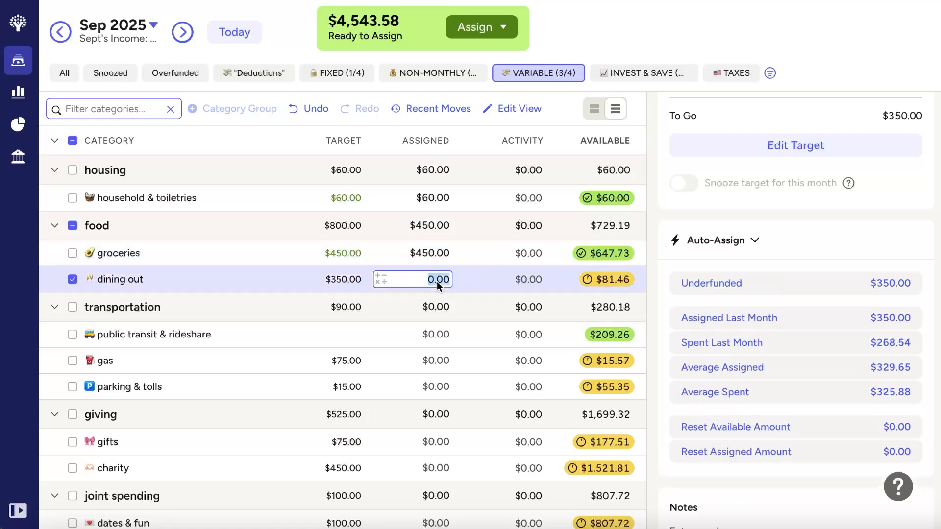
{"action": "type", "text": "350"}
{"action": "key", "text": "Return"}
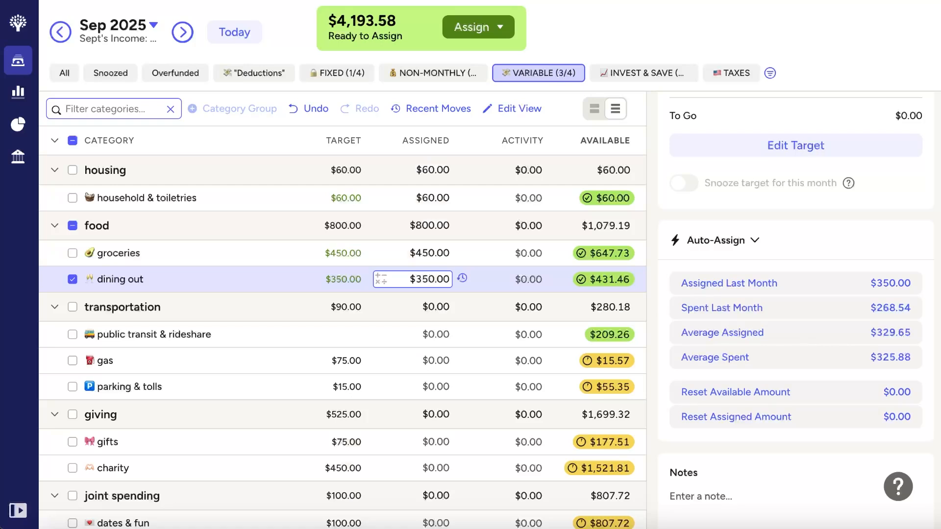
{"action": "key", "text": "Return"}
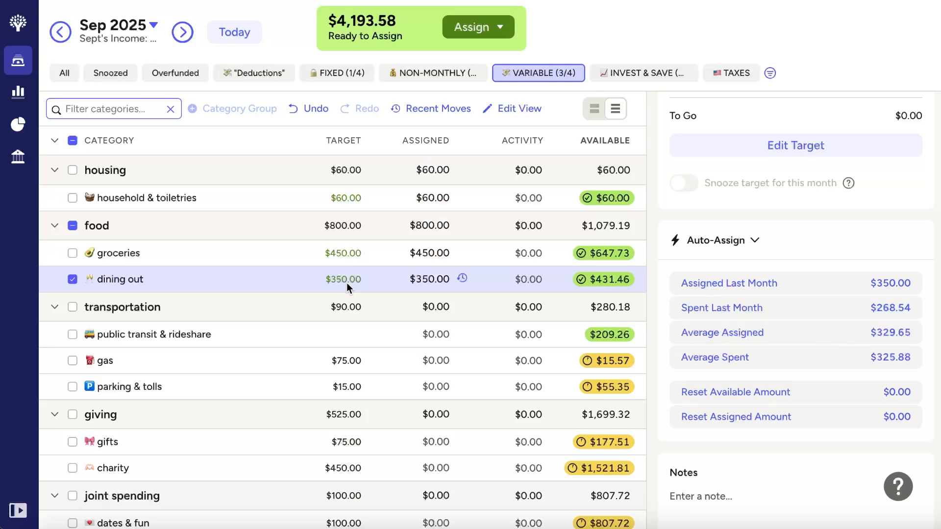
{"action": "left_click", "coordinate": [72, 279]}
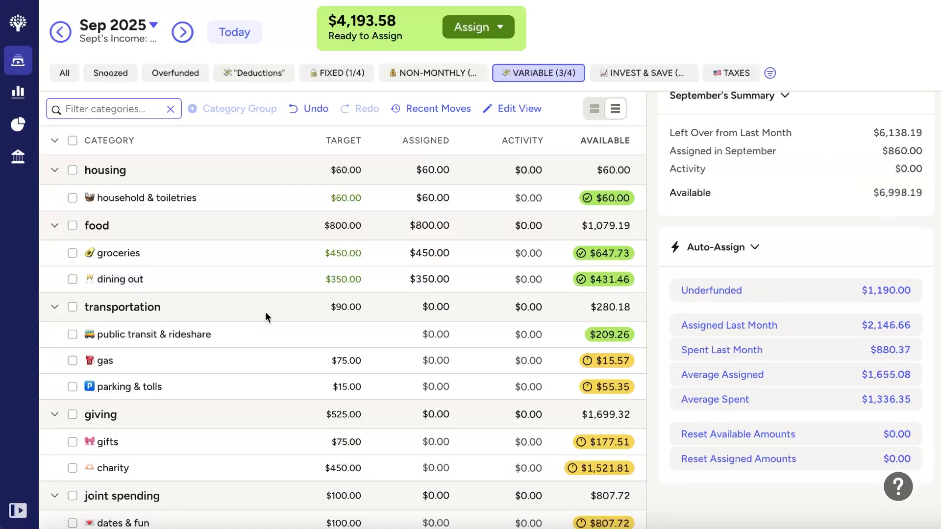
Assign $75 to gas and $15 to parking & tolls in the transportation group.
{"action": "scroll", "coordinate": [266, 314], "scroll_direction": "down", "scroll_amount": 2}
{"action": "left_click", "coordinate": [231, 259]}
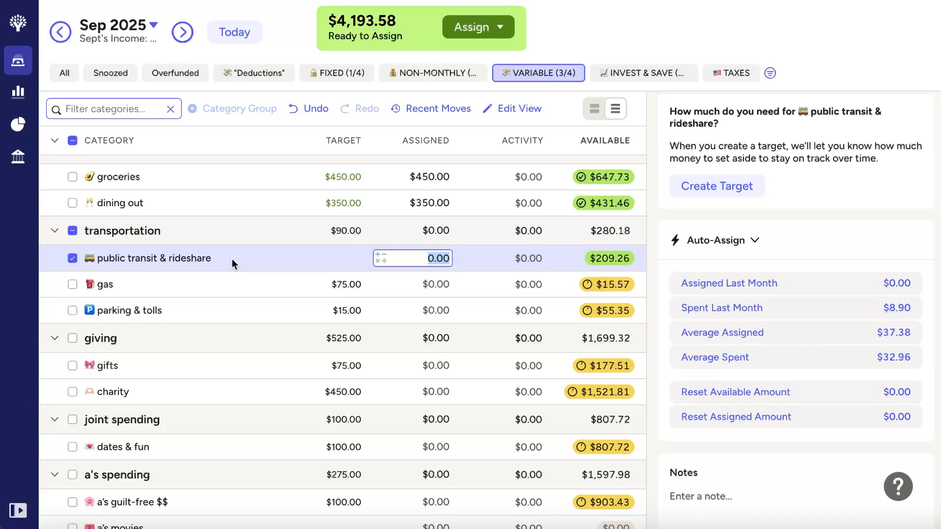
{"action": "left_click", "coordinate": [430, 284]}
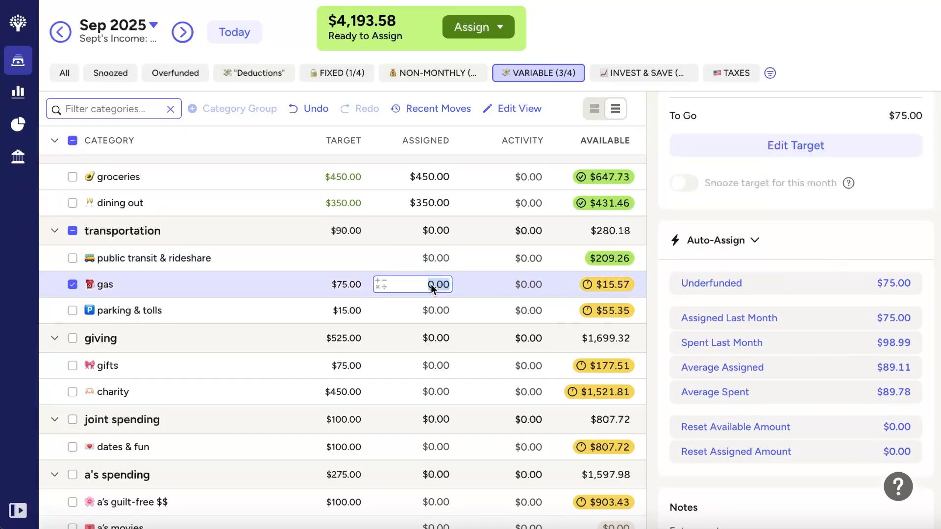
{"action": "type", "text": "75"}
{"action": "key", "text": "Return"}
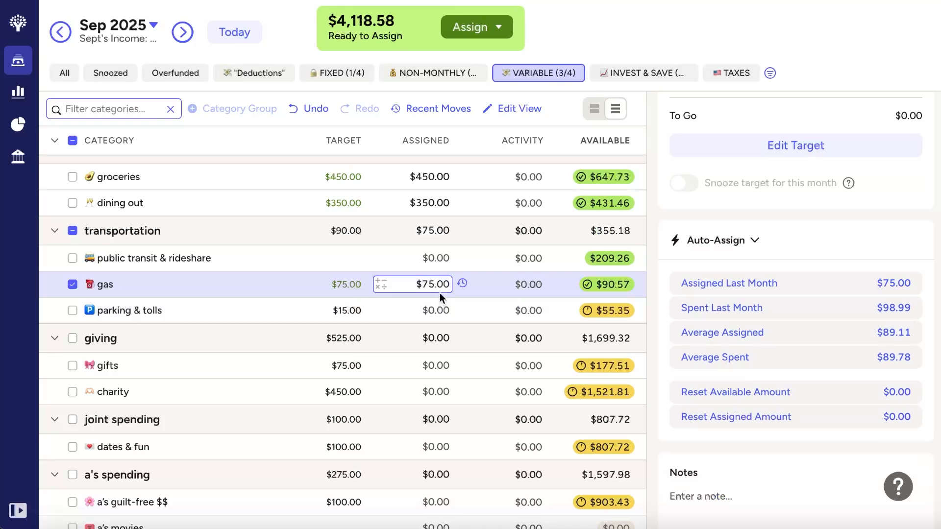
{"action": "left_click", "coordinate": [440, 310]}
{"action": "type", "text": "15"}
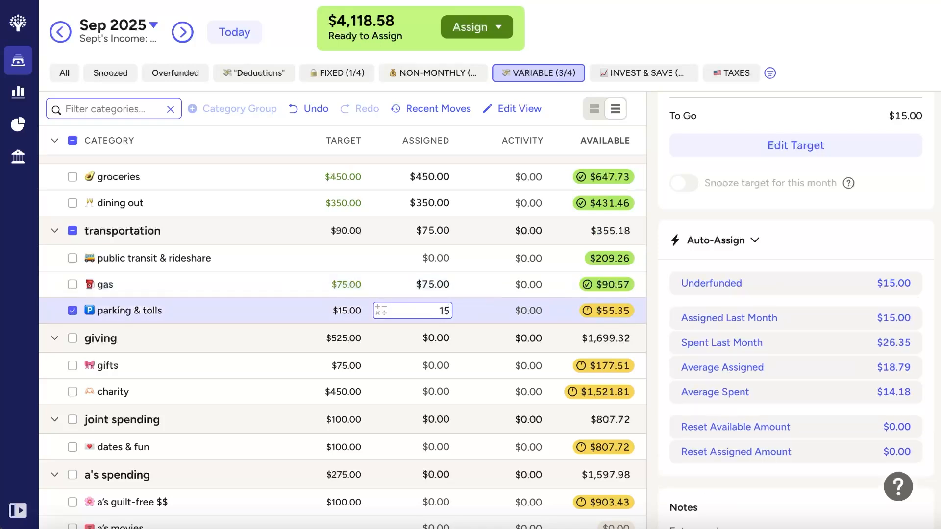
{"action": "key", "text": "Return"}
Assign $75 to gifts and $450 to charity in the giving group, leaving no category selected.
{"action": "scroll", "coordinate": [448, 366], "scroll_direction": "down", "scroll_amount": 2}
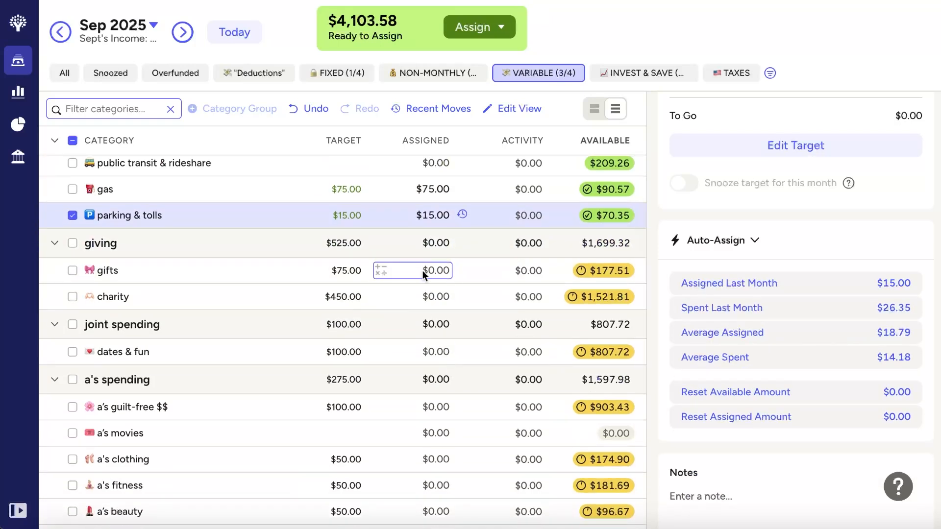
{"action": "left_click", "coordinate": [422, 271]}
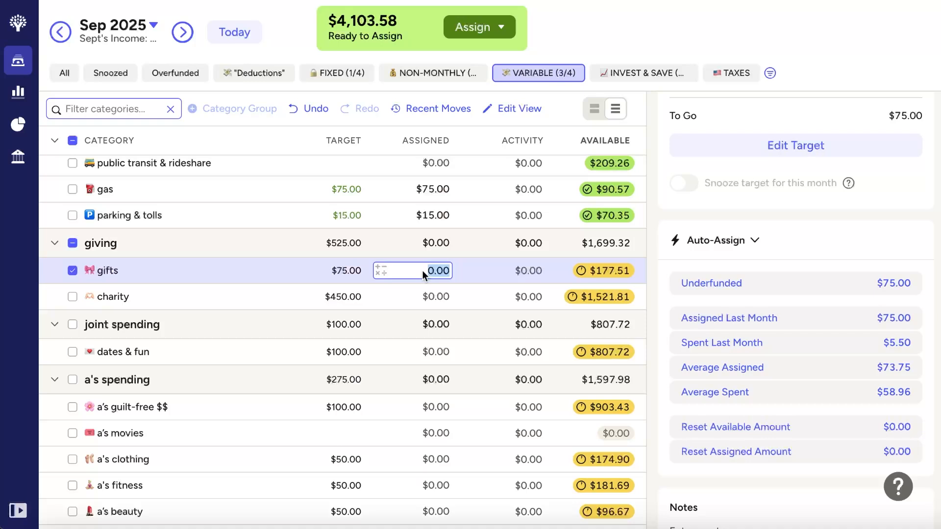
{"action": "type", "text": "75"}
{"action": "key", "text": "Return"}
{"action": "left_click", "coordinate": [437, 297]}
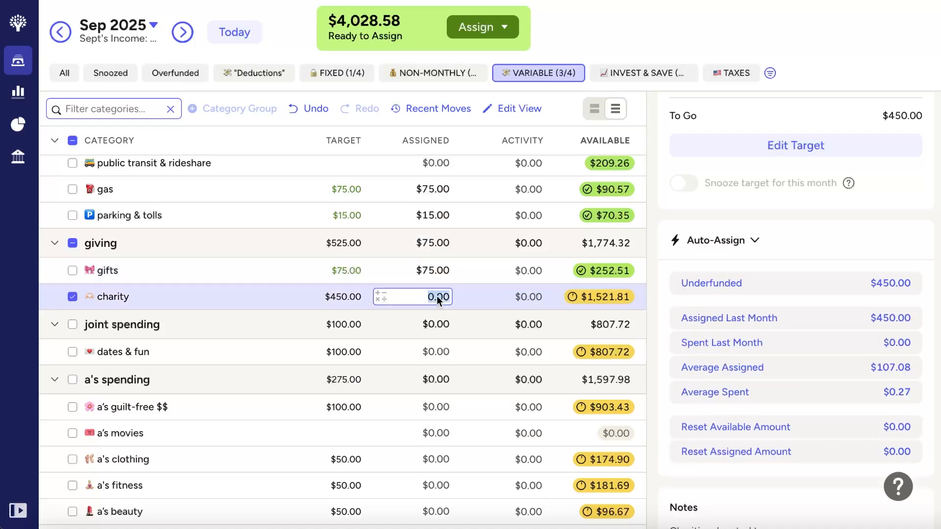
{"action": "type", "text": "450"}
{"action": "key", "text": "Return"}
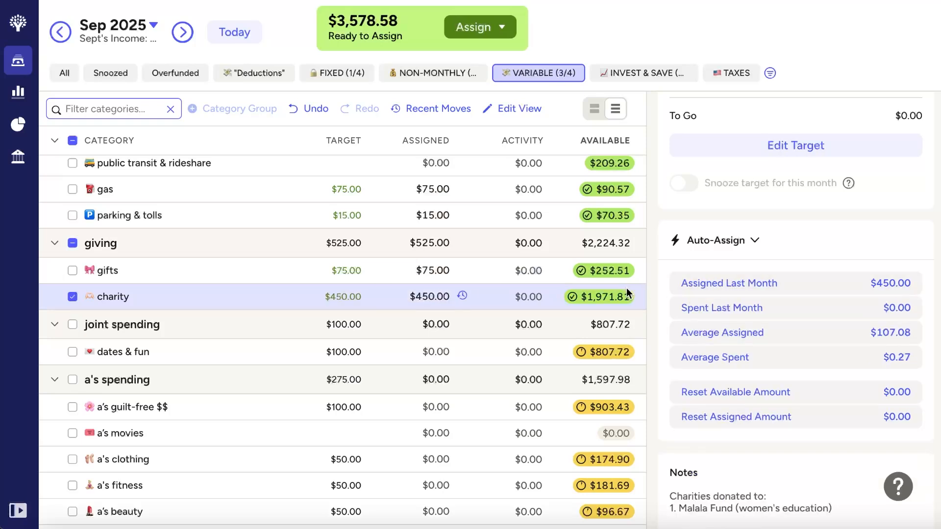
{"action": "left_click", "coordinate": [72, 298]}
Assign $100 to dates & fun under joint spending and clear the category selection.
{"action": "scroll", "coordinate": [346, 356], "scroll_direction": "down", "scroll_amount": 2}
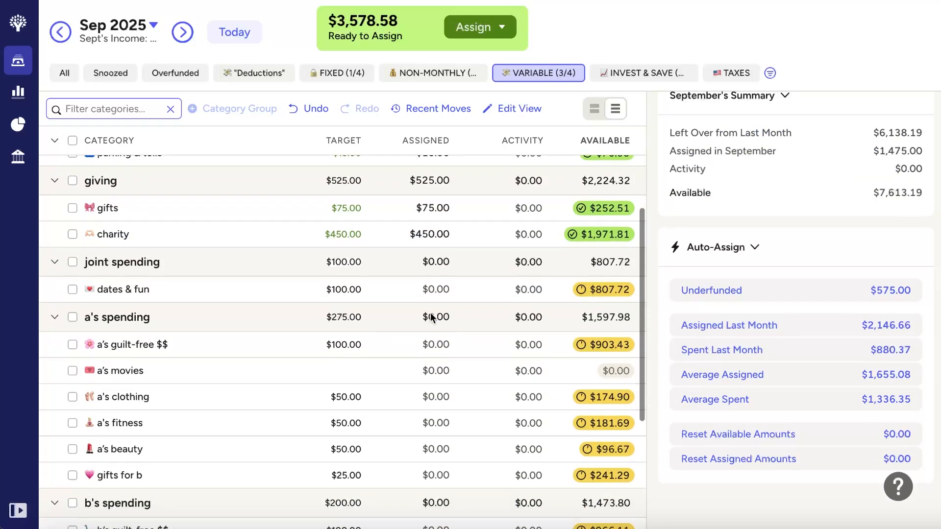
{"action": "left_click", "coordinate": [437, 290]}
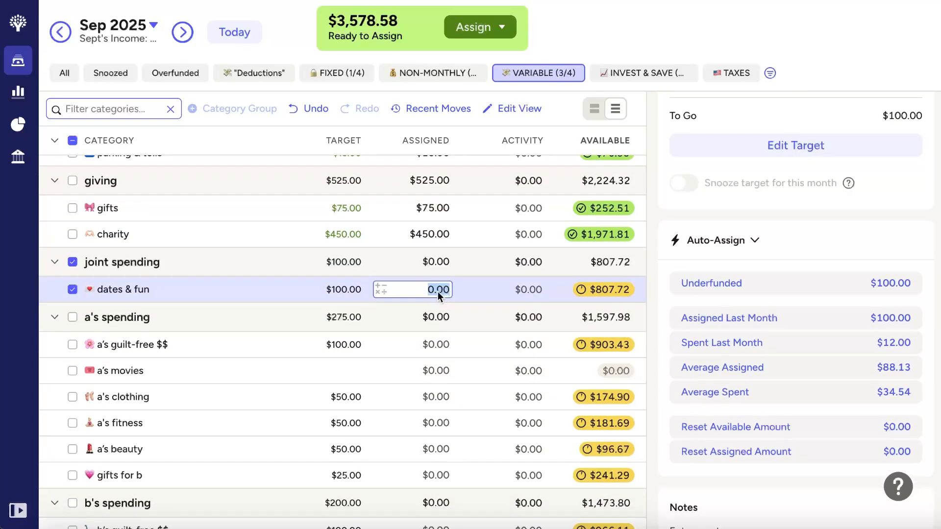
{"action": "type", "text": "100"}
{"action": "key", "text": "Return"}
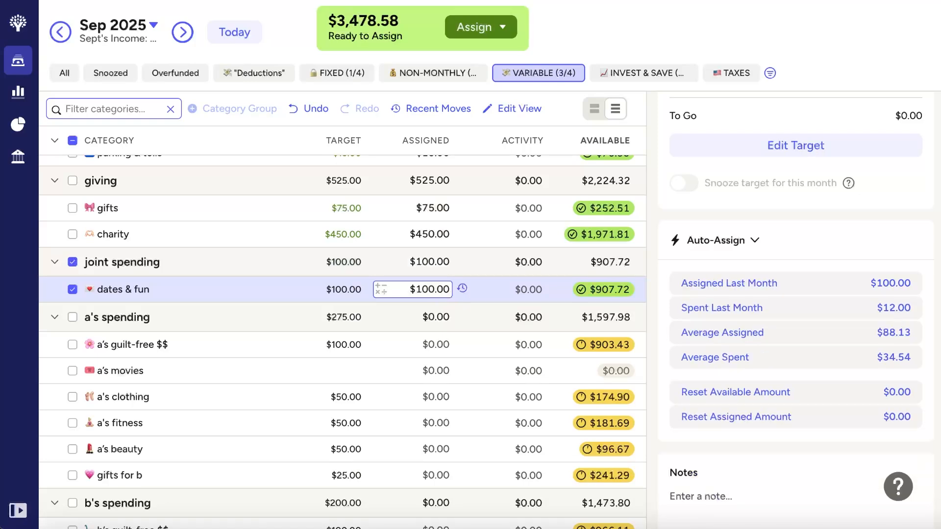
{"action": "left_click", "coordinate": [72, 289]}
Auto-assign the underfunded $275 across the whole a's spending group, then deselect the group.
{"action": "scroll", "coordinate": [292, 349], "scroll_direction": "down", "scroll_amount": 4}
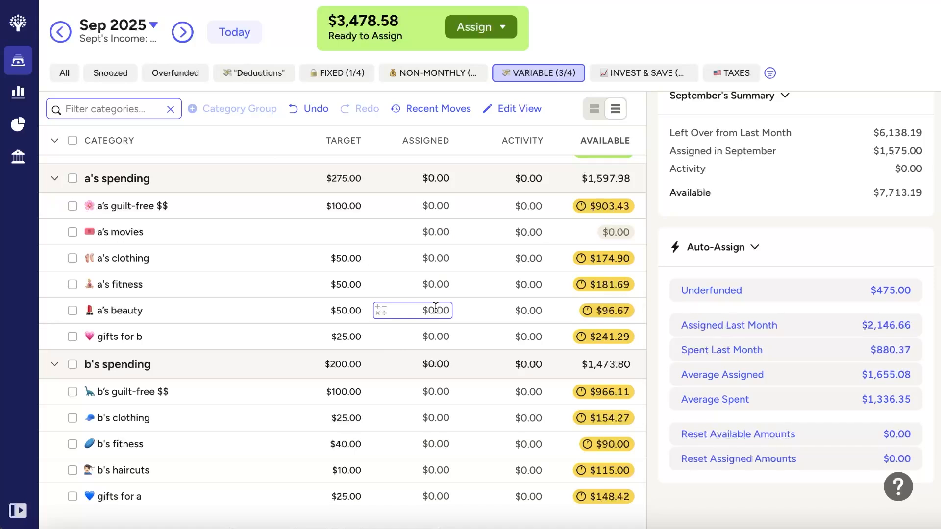
{"action": "left_click", "coordinate": [70, 178]}
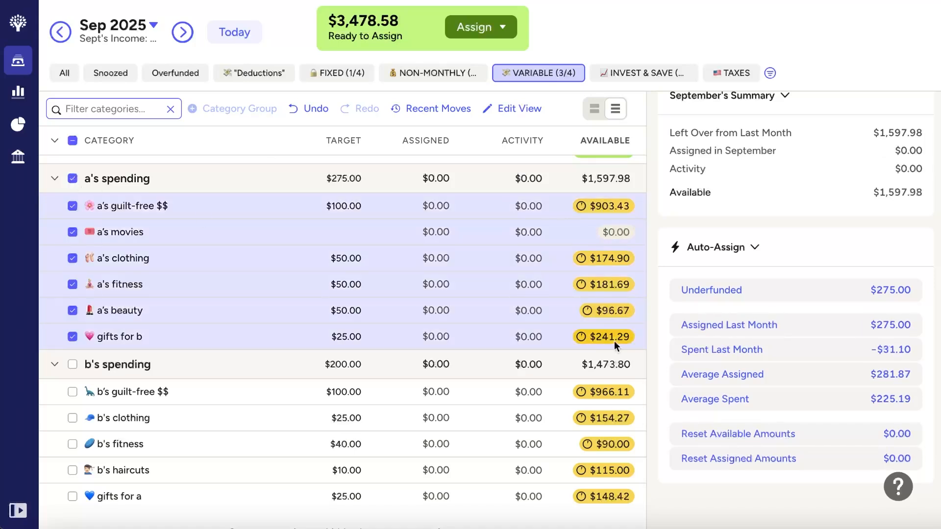
{"action": "left_click", "coordinate": [722, 289]}
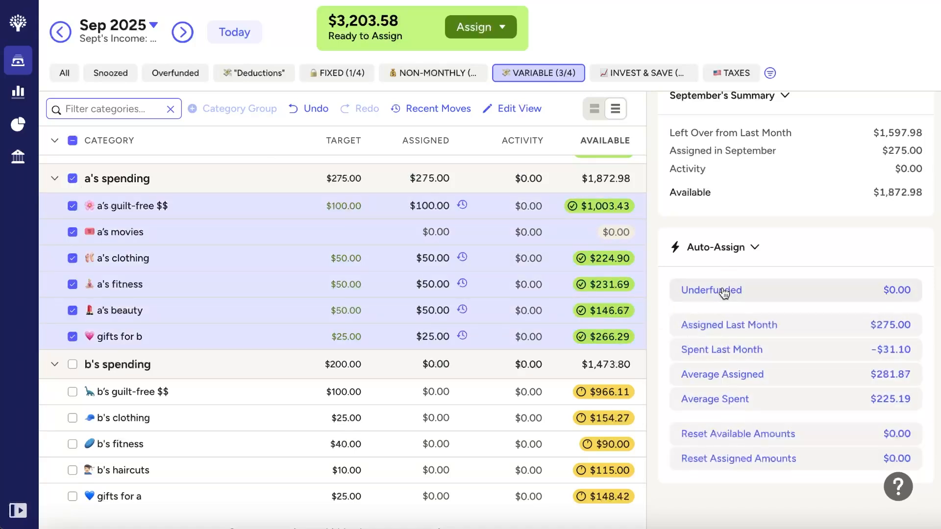
{"action": "left_click", "coordinate": [72, 178]}
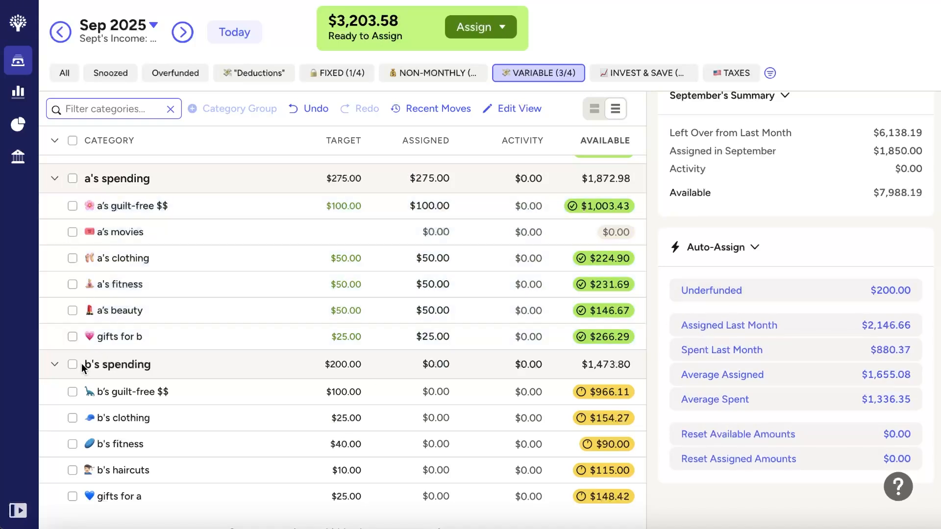
Auto-assign the underfunded $200 across the whole b's spending group, and deselect the group.
{"action": "left_click", "coordinate": [72, 364]}
{"action": "left_click", "coordinate": [720, 292]}
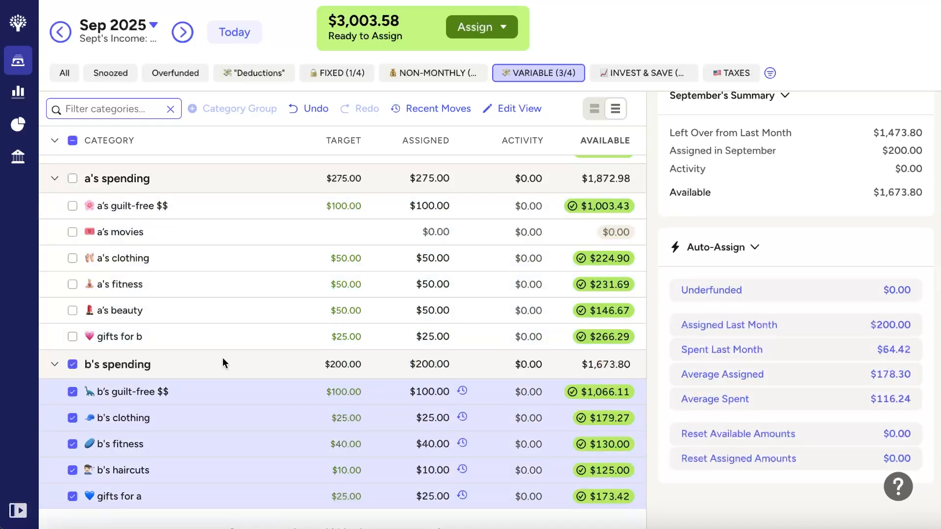
{"action": "left_click", "coordinate": [76, 368]}
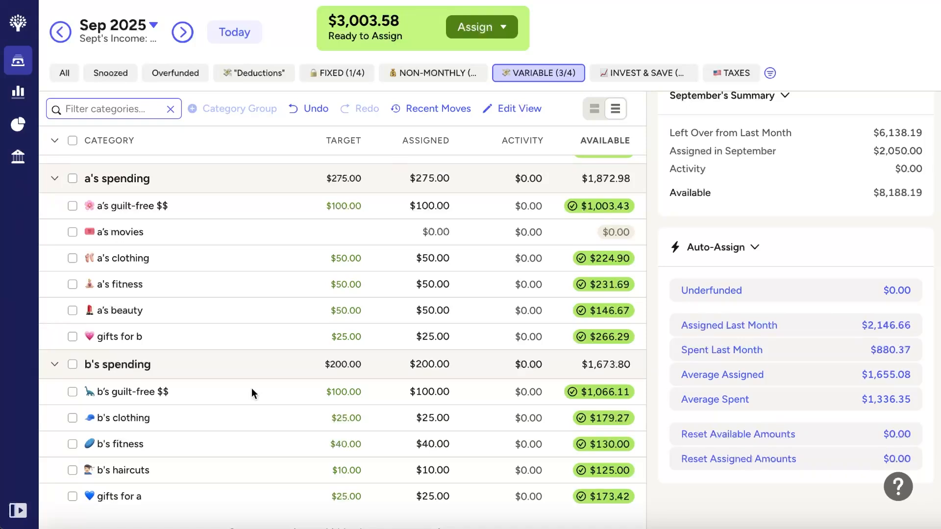
Select a's guilt-free $$ and b's guilt-free $$ together to compare them, and clear both selections.
{"action": "left_click", "coordinate": [189, 211]}
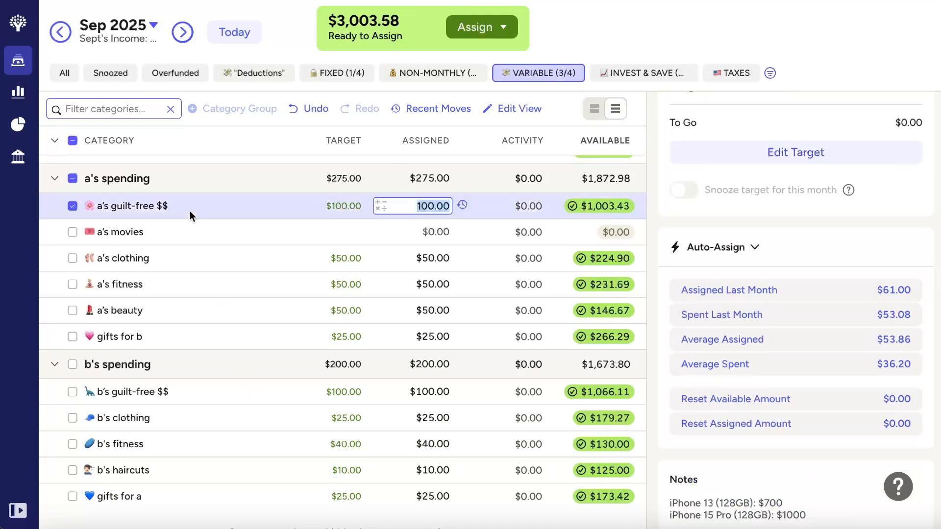
{"action": "left_click", "coordinate": [72, 392]}
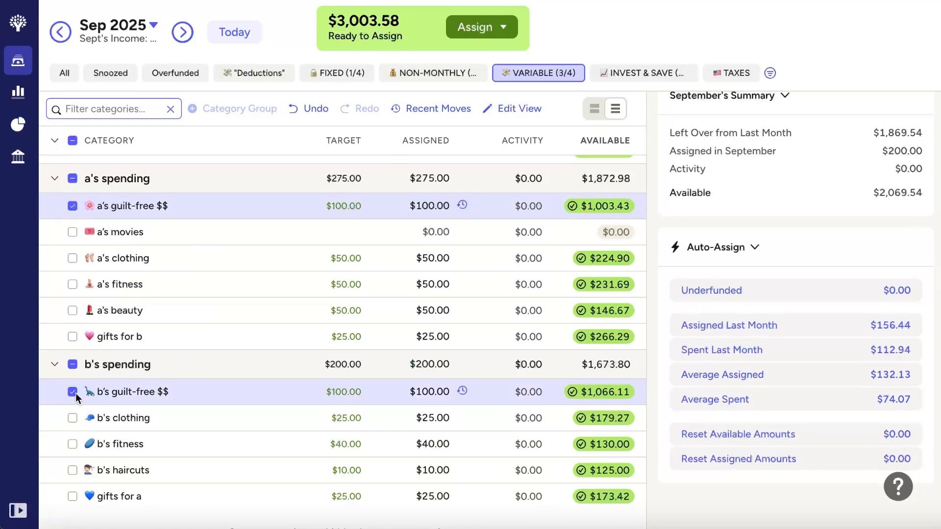
{"action": "left_click", "coordinate": [74, 392]}
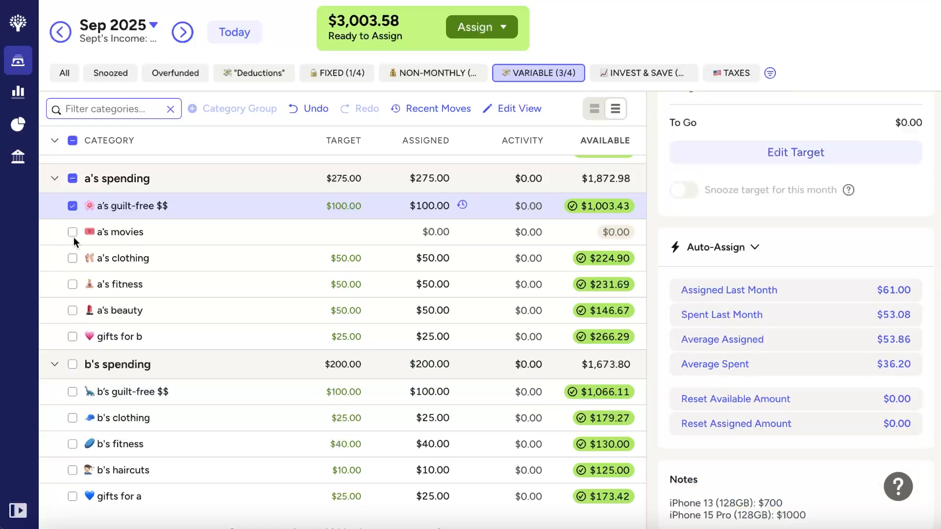
{"action": "left_click", "coordinate": [72, 206]}
Review a's clothing, fitness and beauty together with b's clothing, fitness and haircuts, and deselect both groups.
{"action": "left_click", "coordinate": [68, 256]}
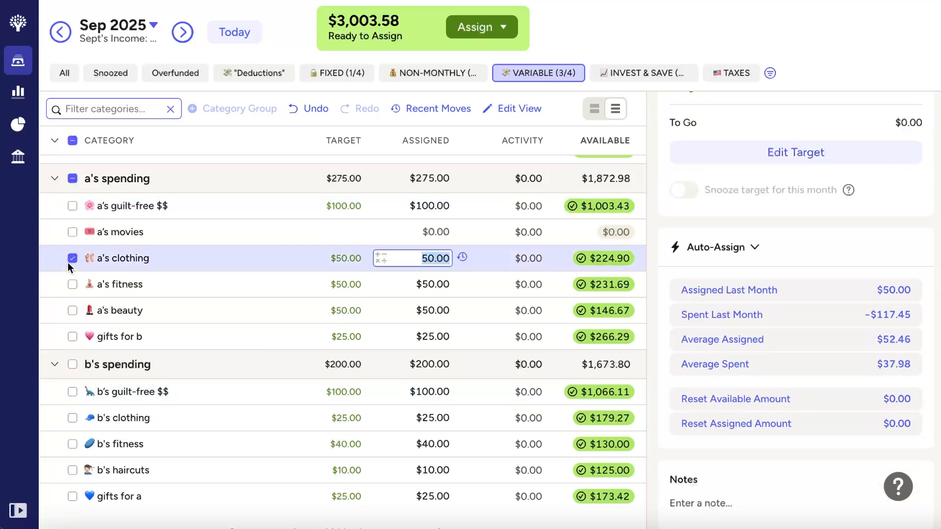
{"action": "left_click", "coordinate": [67, 282]}
{"action": "left_click", "coordinate": [66, 311]}
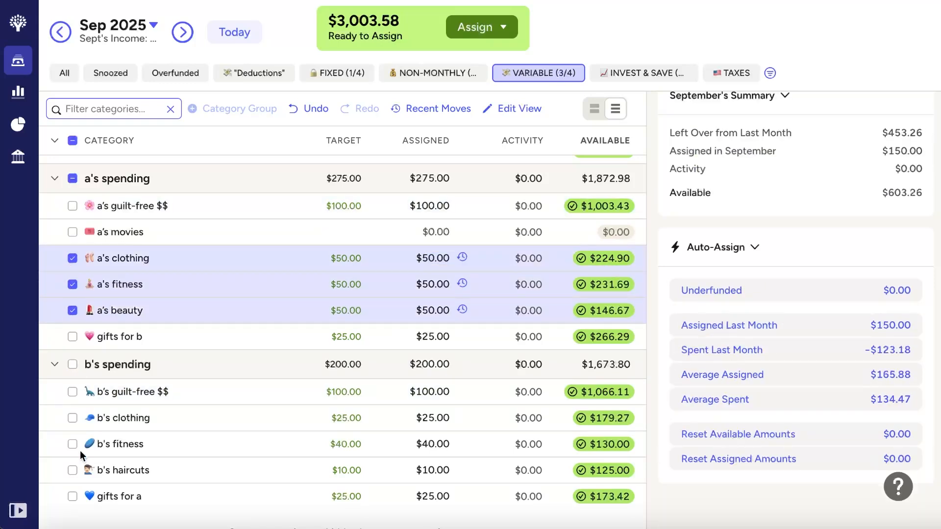
{"action": "left_click", "coordinate": [72, 469]}
{"action": "left_click", "coordinate": [72, 443]}
{"action": "left_click", "coordinate": [72, 418]}
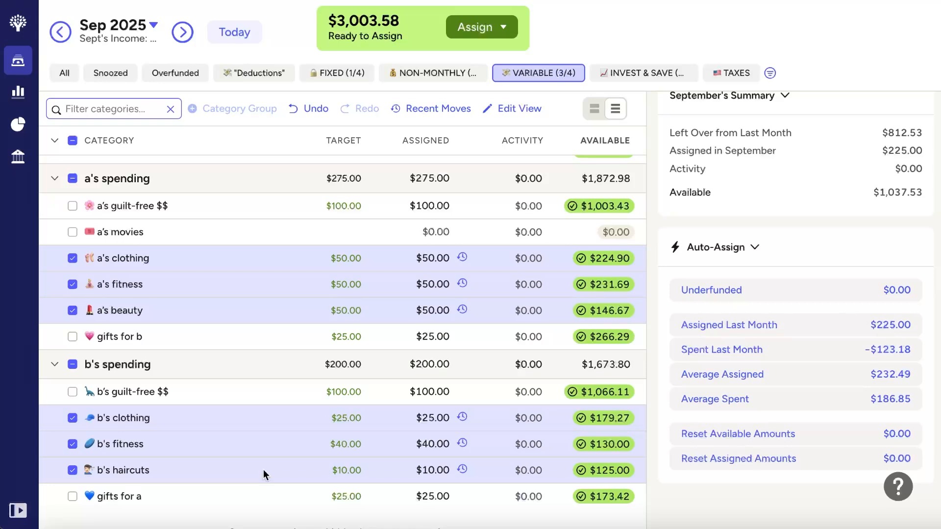
{"action": "left_click", "coordinate": [72, 178]}
{"action": "left_click", "coordinate": [72, 365]}
Review the gifts for b and gifts for a categories together, and deselect them.
{"action": "left_click", "coordinate": [73, 336]}
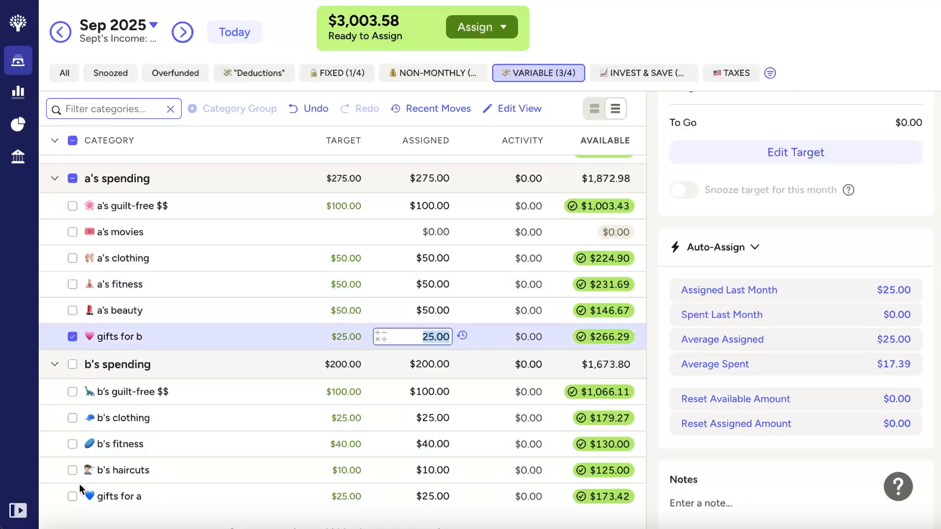
{"action": "left_click", "coordinate": [70, 495]}
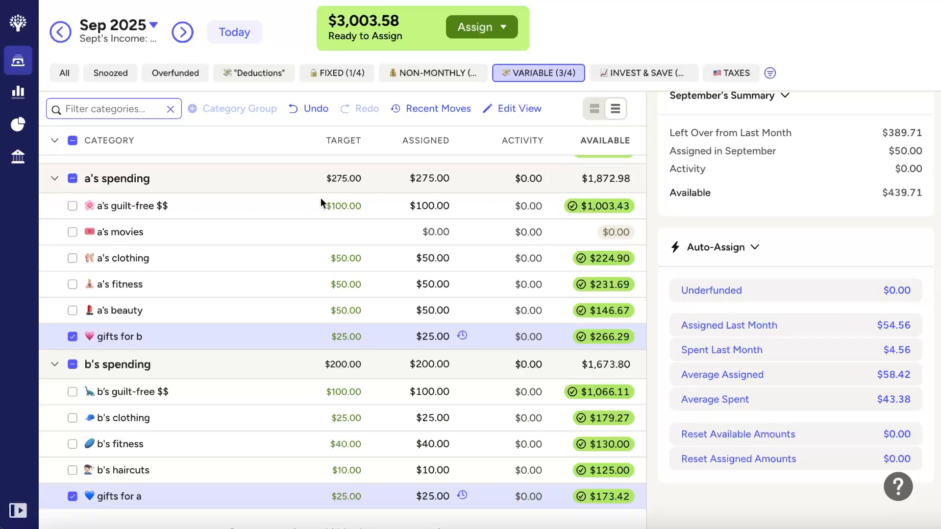
{"action": "left_click", "coordinate": [72, 337]}
{"action": "left_click", "coordinate": [71, 498]}
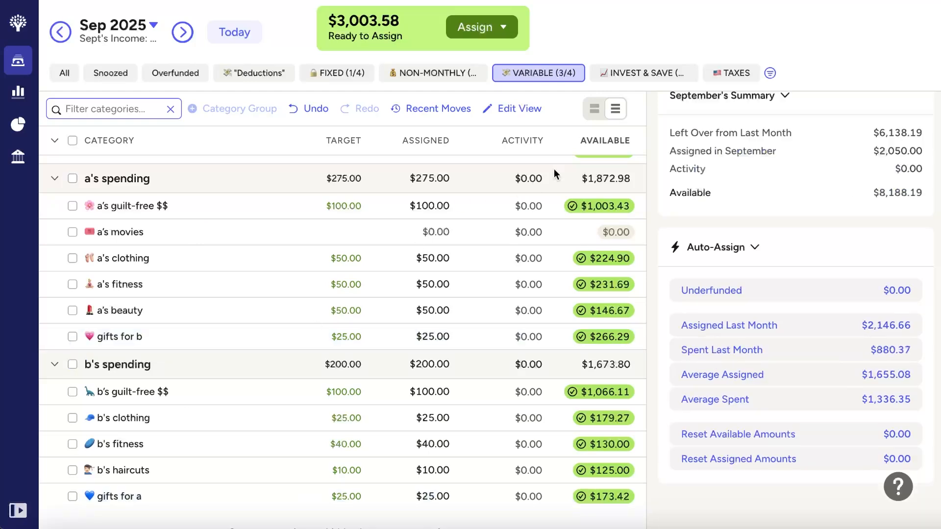
Show the INVEST & SAVE view and select the joint brokerage category under investments.
{"action": "scroll", "coordinate": [507, 265], "scroll_direction": "up", "scroll_amount": 10}
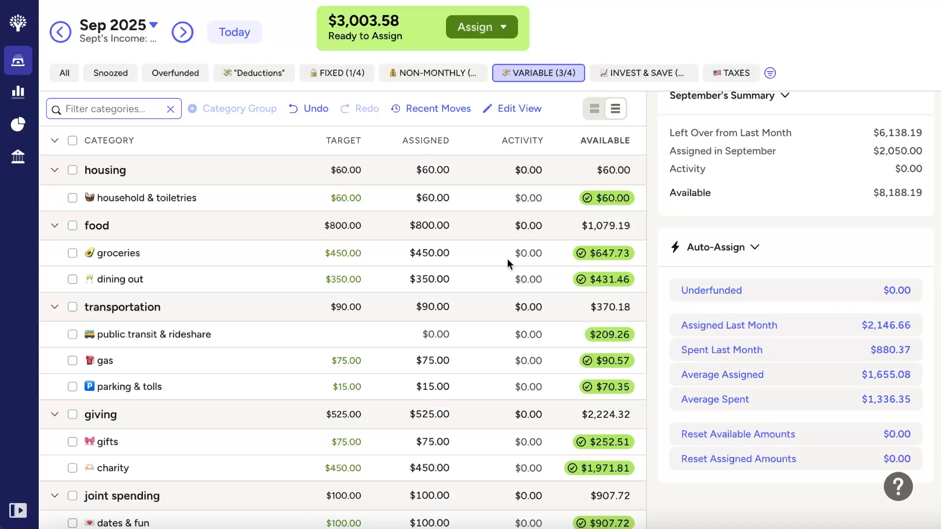
{"action": "left_click", "coordinate": [653, 75]}
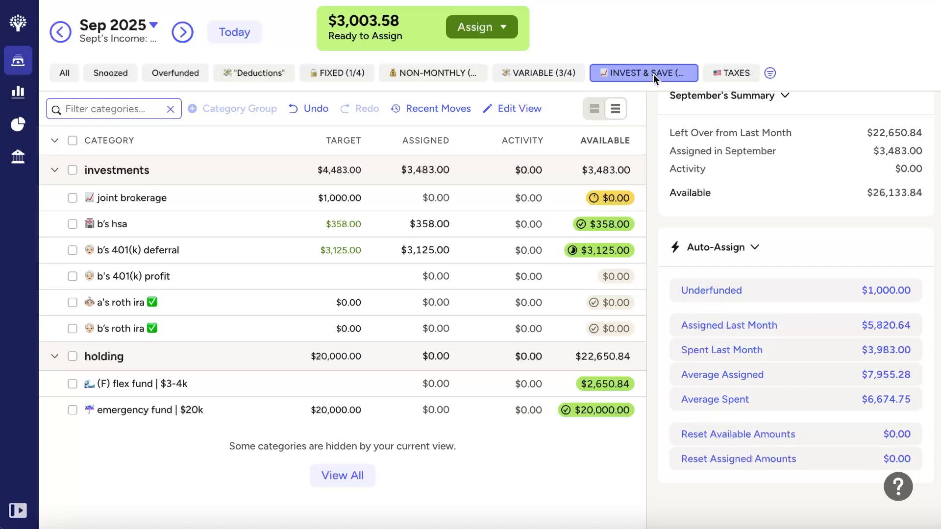
{"action": "left_click", "coordinate": [176, 197]}
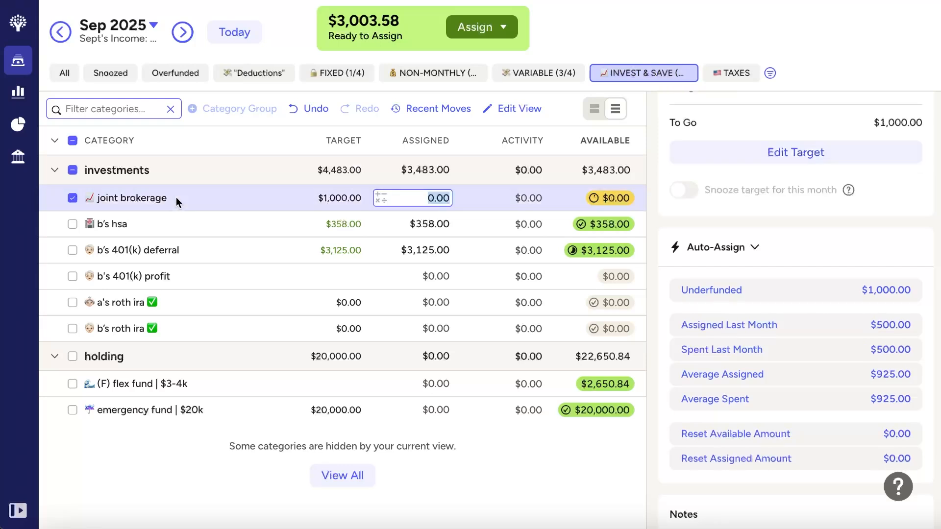
Examine the combined figures for joint brokerage with a's and b's Roth IRA, and remove both Roth IRAs from the selection.
{"action": "left_click", "coordinate": [72, 302]}
{"action": "left_click", "coordinate": [72, 328]}
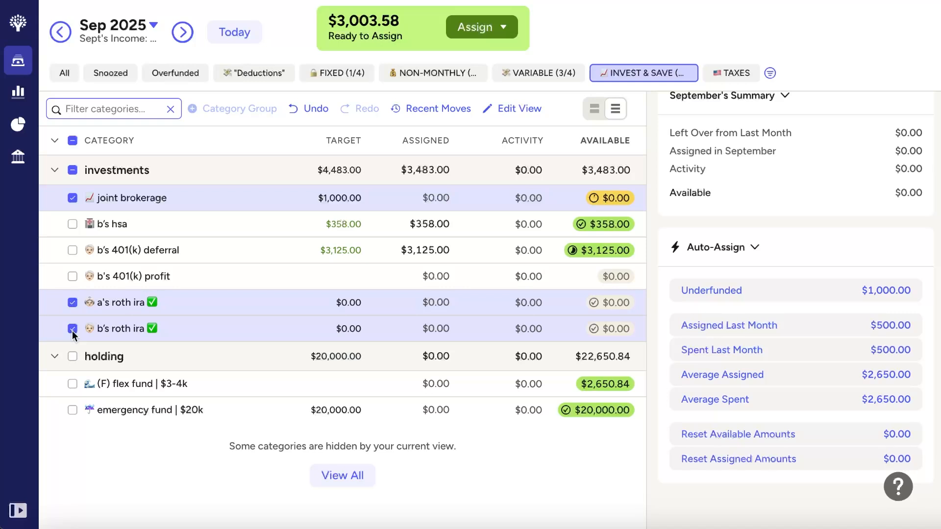
{"action": "left_click", "coordinate": [72, 329]}
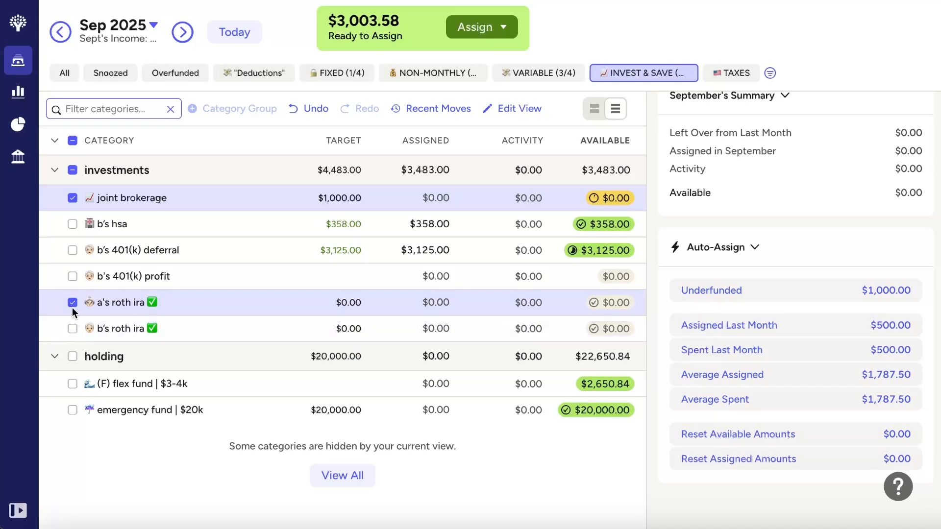
{"action": "left_click", "coordinate": [72, 302]}
Assign $1,500 to joint brokerage and clear the investments selection.
{"action": "left_click", "coordinate": [412, 198]}
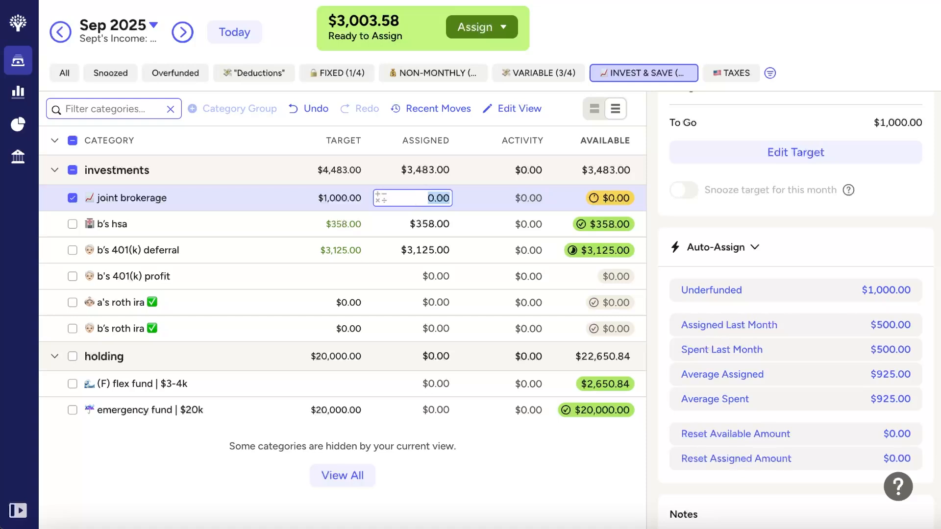
{"action": "type", "text": "1500"}
{"action": "key", "text": "Return"}
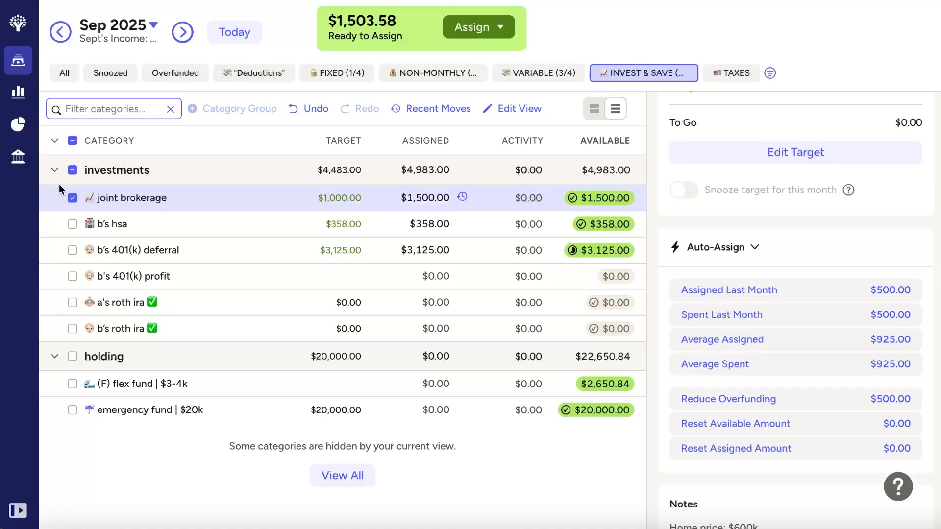
{"action": "left_click", "coordinate": [72, 169]}
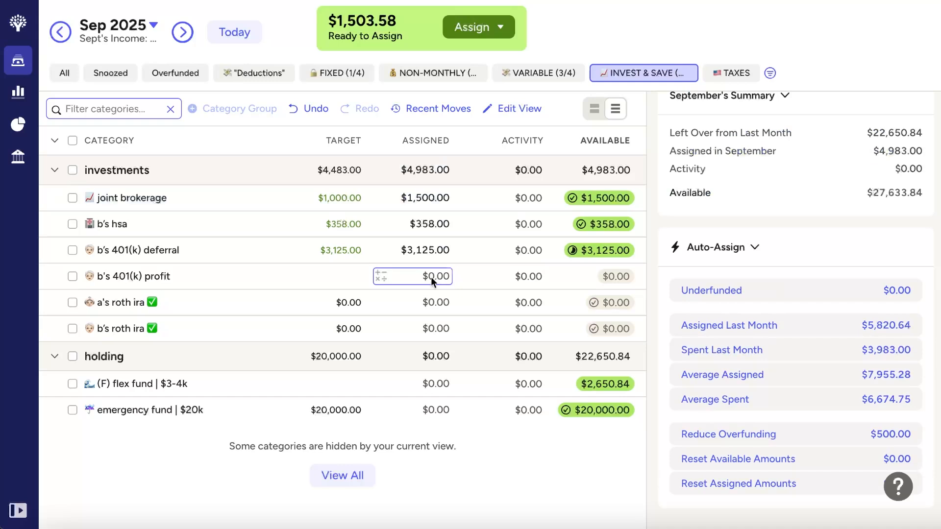
Check b's 401(k) deferral, assign $500 to b's 401(k) profit, and leave no category selected.
{"action": "left_click", "coordinate": [430, 277]}
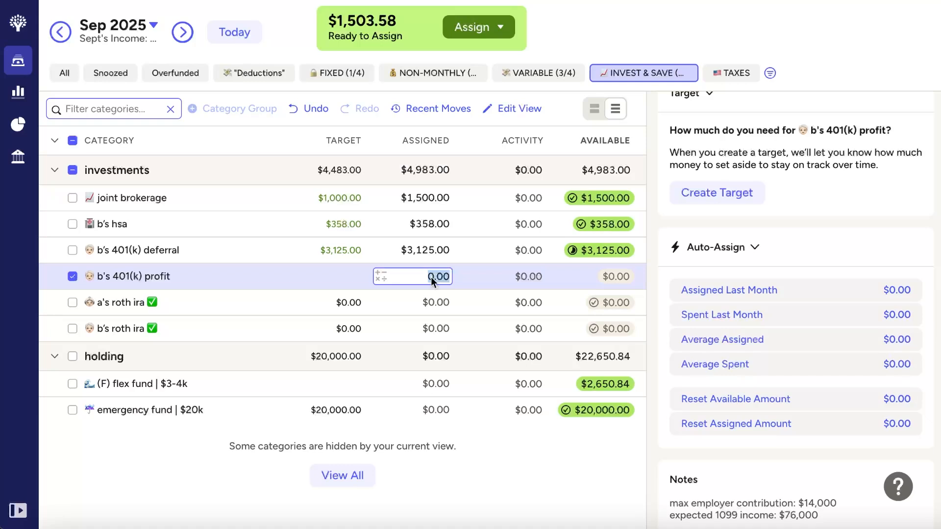
{"action": "left_click", "coordinate": [201, 253]}
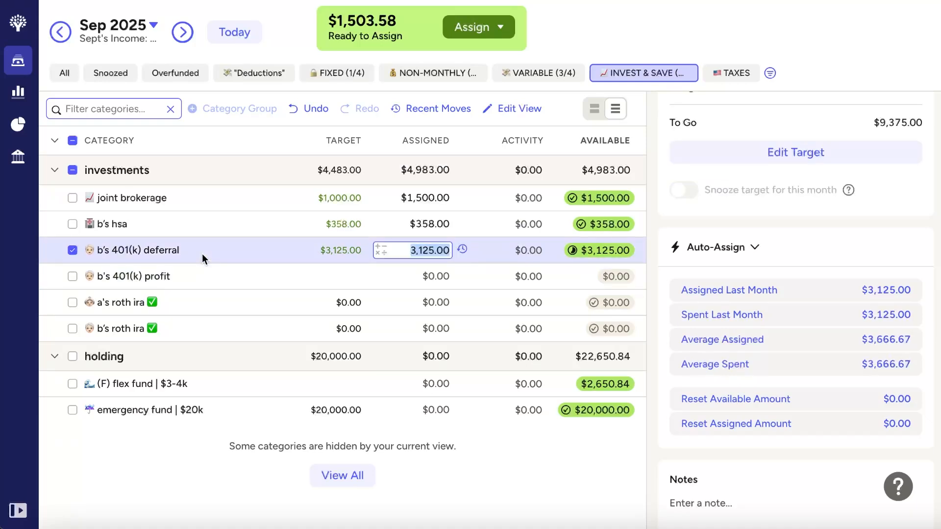
{"action": "left_click", "coordinate": [184, 280]}
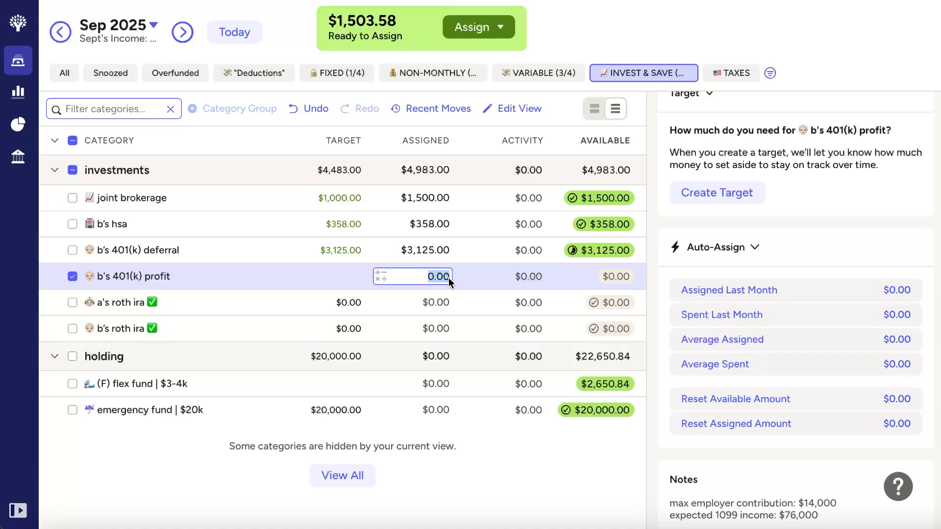
{"action": "type", "text": "500"}
{"action": "key", "text": "Return"}
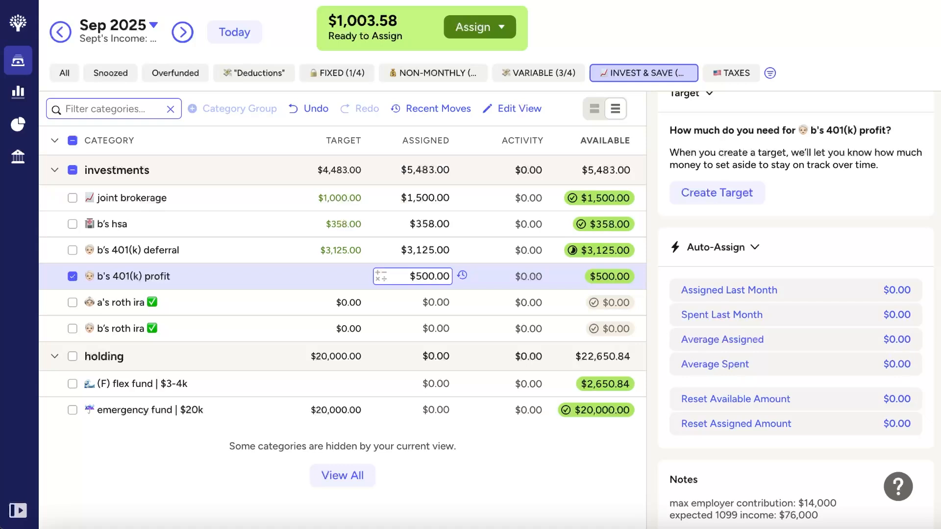
{"action": "key", "text": "Escape"}
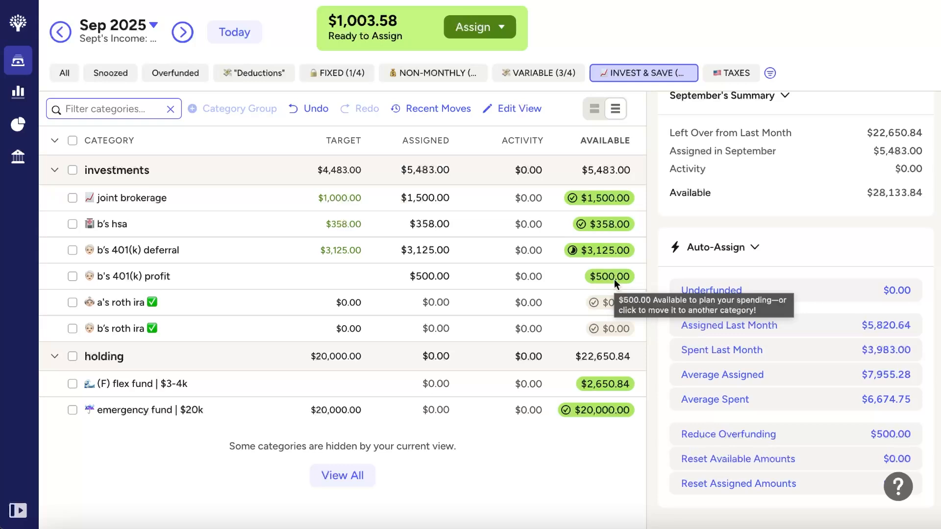
Assign $1,003.58 to the flex fund in the holding group and clear the group selection.
{"action": "left_click", "coordinate": [431, 383]}
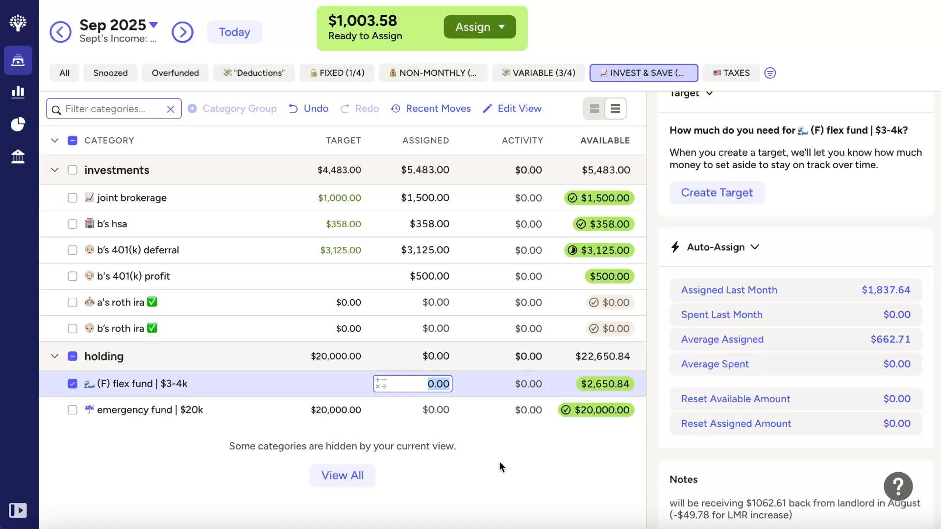
{"action": "type", "text": "1003.58"}
{"action": "key", "text": "Return"}
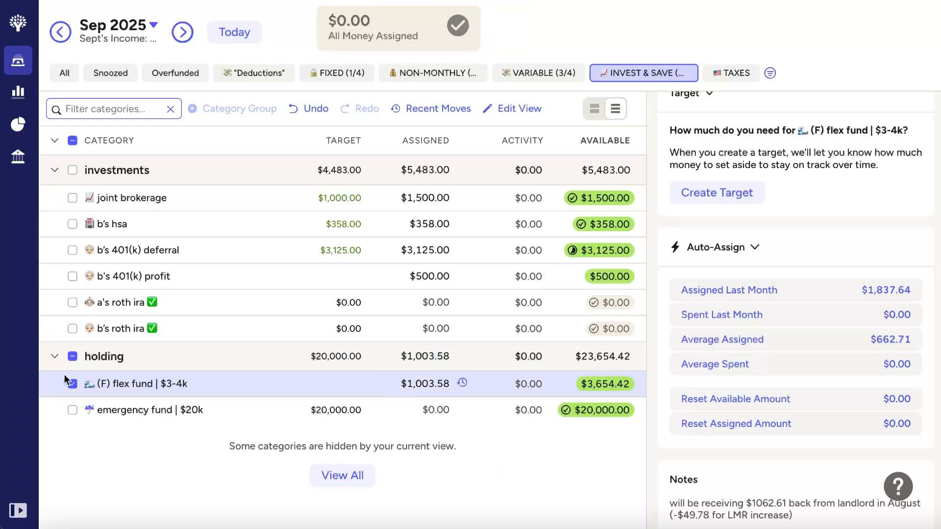
{"action": "left_click", "coordinate": [72, 356]}
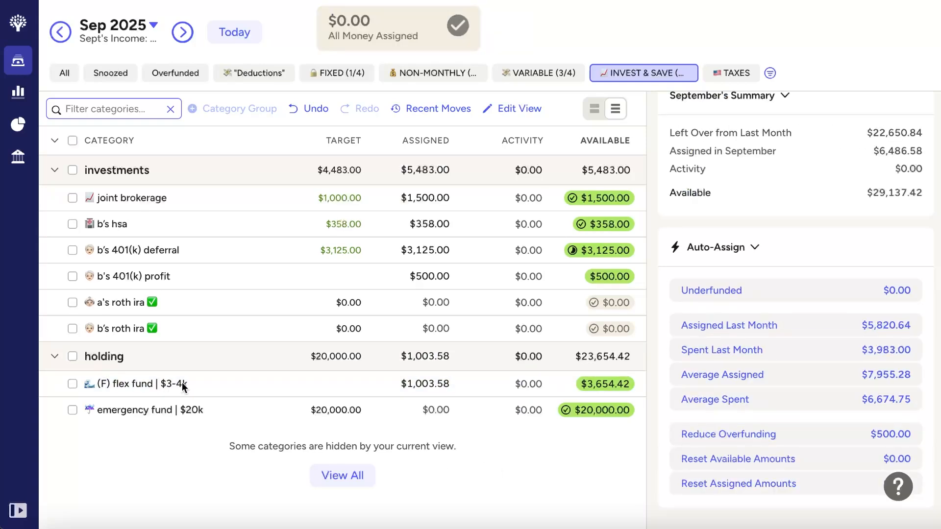
Go to the current month, show all categories, and return to September 2025.
{"action": "mouse_move", "coordinate": [185, 386]}
{"action": "left_click", "coordinate": [236, 38]}
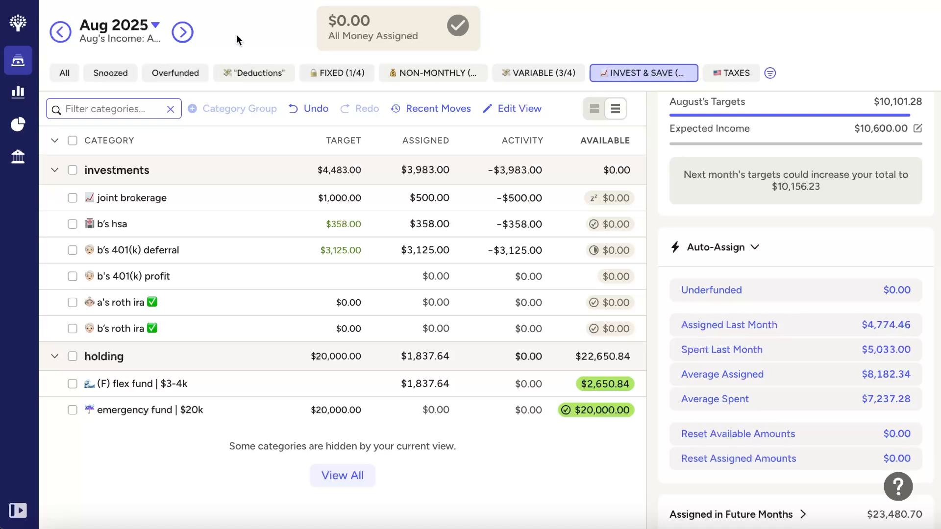
{"action": "left_click", "coordinate": [64, 73]}
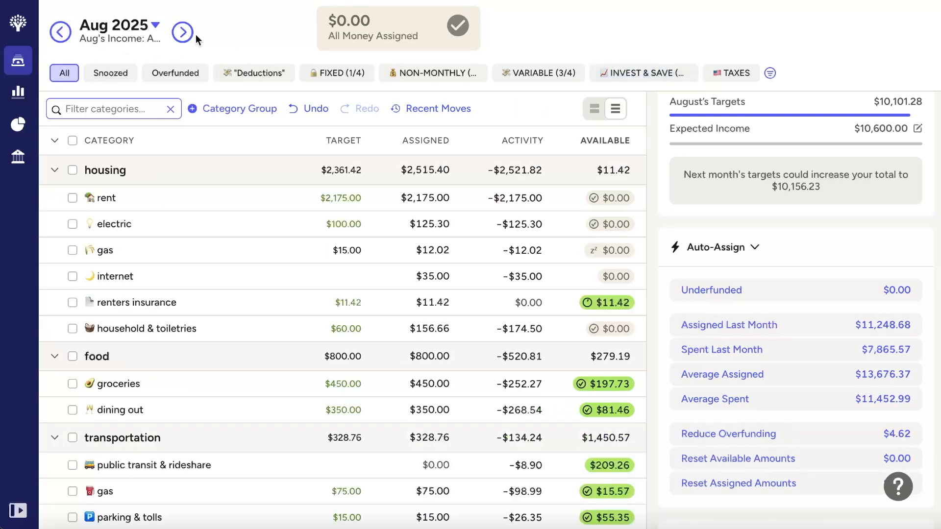
{"action": "left_click", "coordinate": [183, 32]}
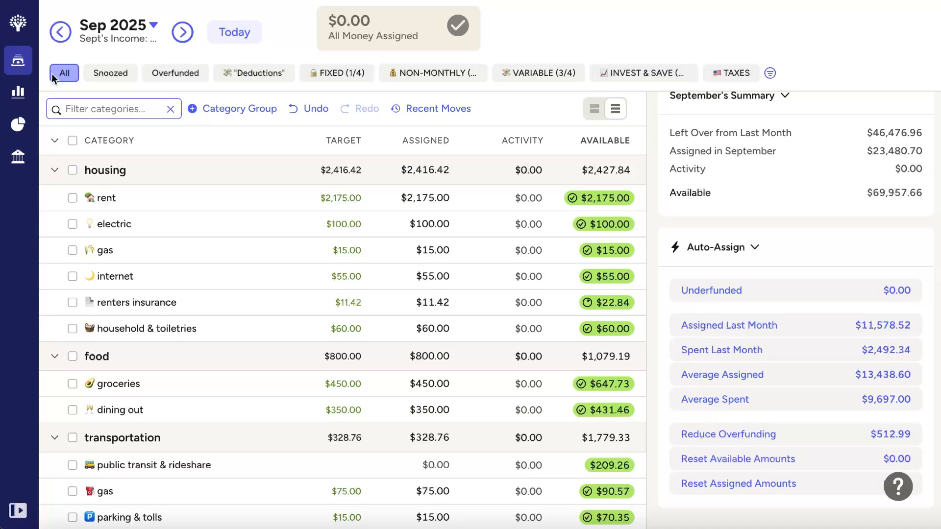
Review the September assignments across all category groups, including the next month category under holding.
{"action": "scroll", "coordinate": [317, 302], "scroll_direction": "down", "scroll_amount": 10}
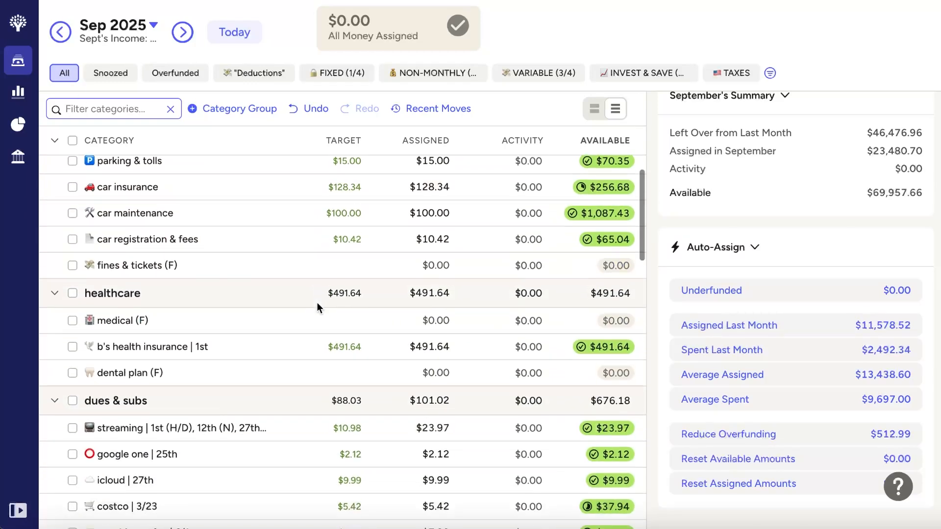
{"action": "scroll", "coordinate": [317, 302], "scroll_direction": "down", "scroll_amount": 12}
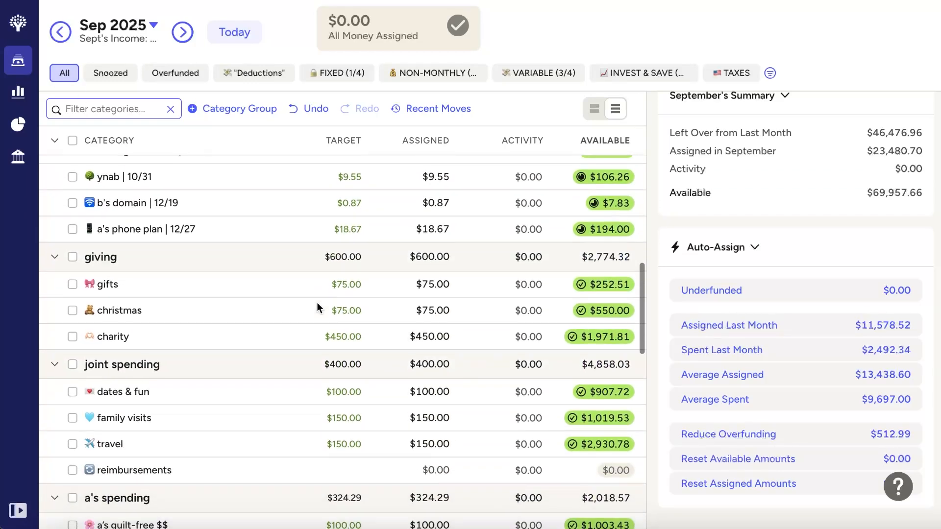
{"action": "scroll", "coordinate": [316, 302], "scroll_direction": "down", "scroll_amount": 8}
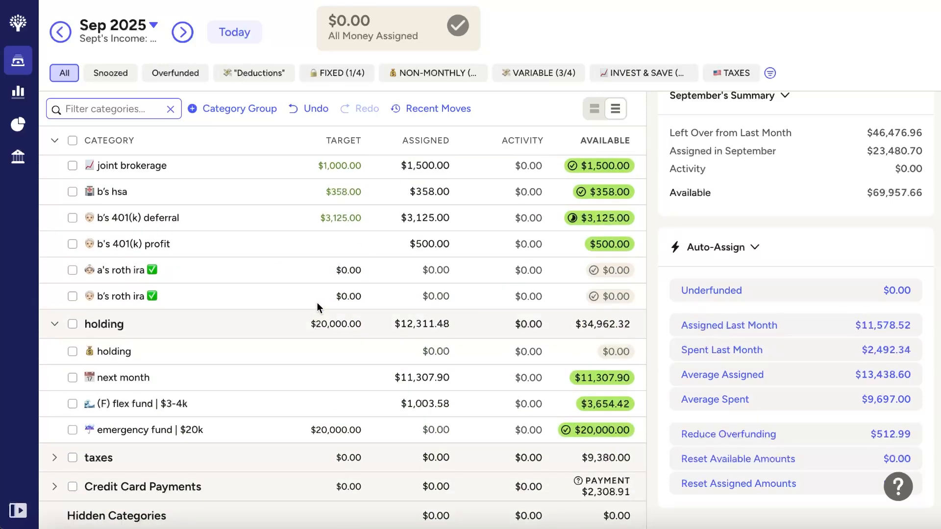
{"action": "left_click", "coordinate": [169, 379]}
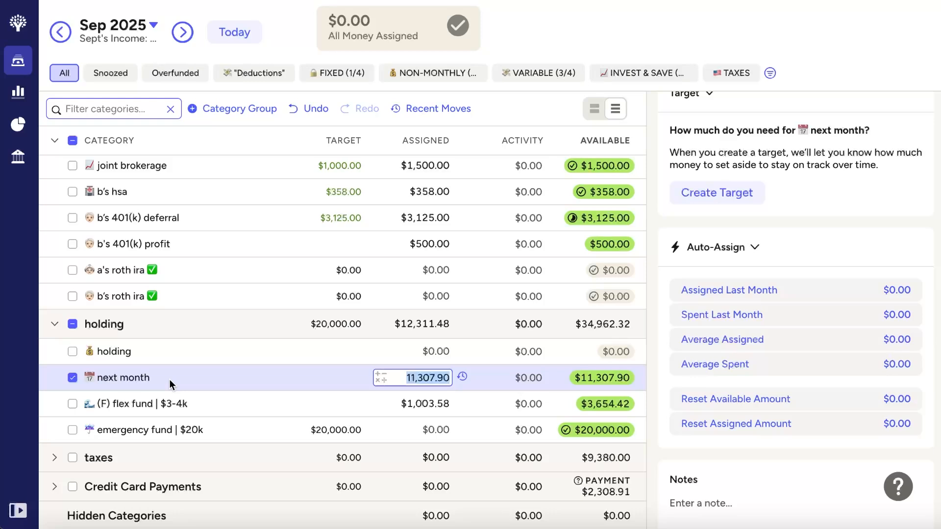
{"action": "left_click", "coordinate": [72, 378]}
{"action": "scroll", "coordinate": [228, 342], "scroll_direction": "up", "scroll_amount": 15}
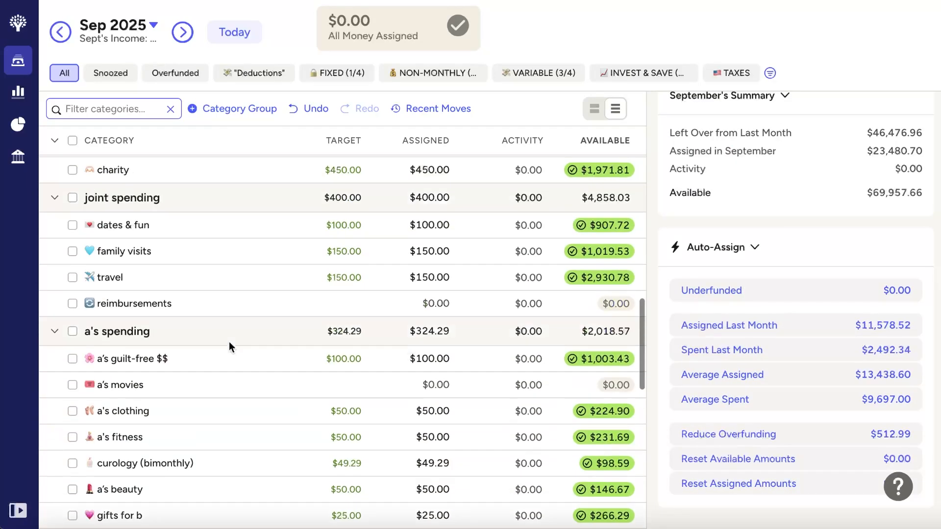